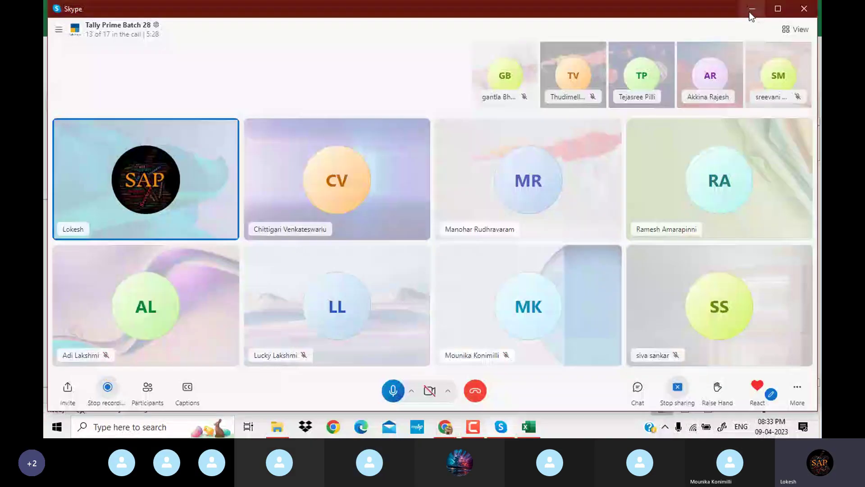
Switch from the Skype call to the TALLY TEST workbook in Excel and select the CAPITAL entry
click(751, 10)
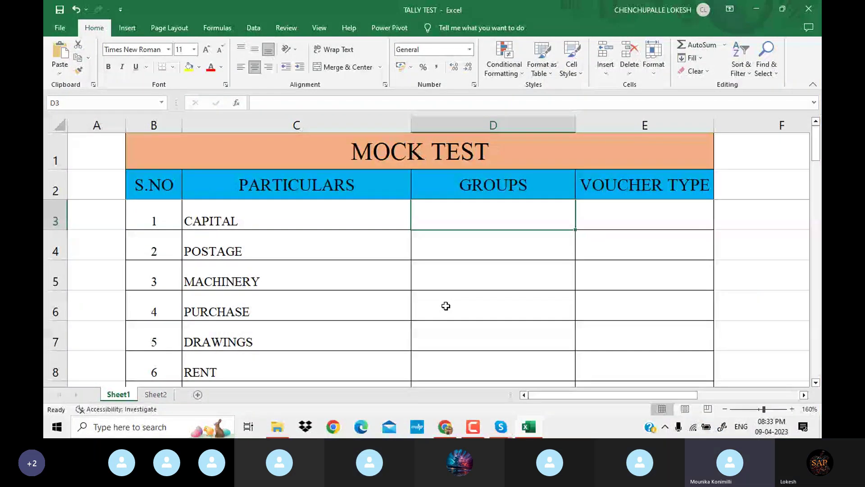
click(454, 292)
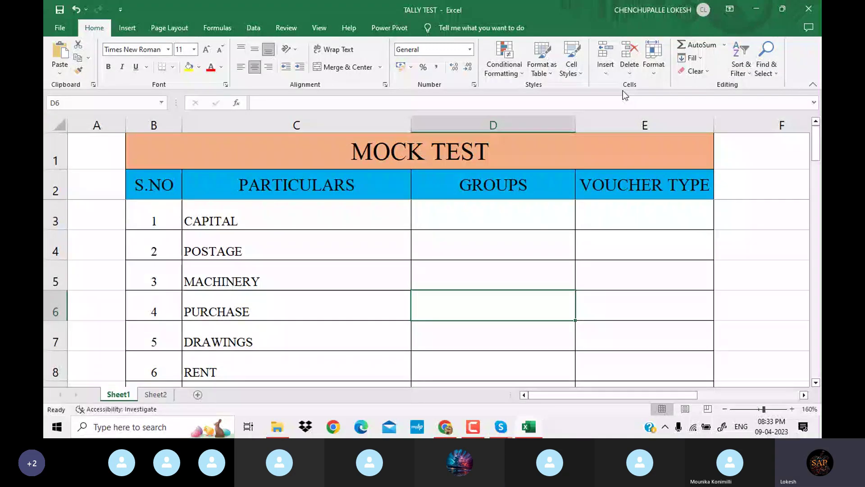
click(401, 292)
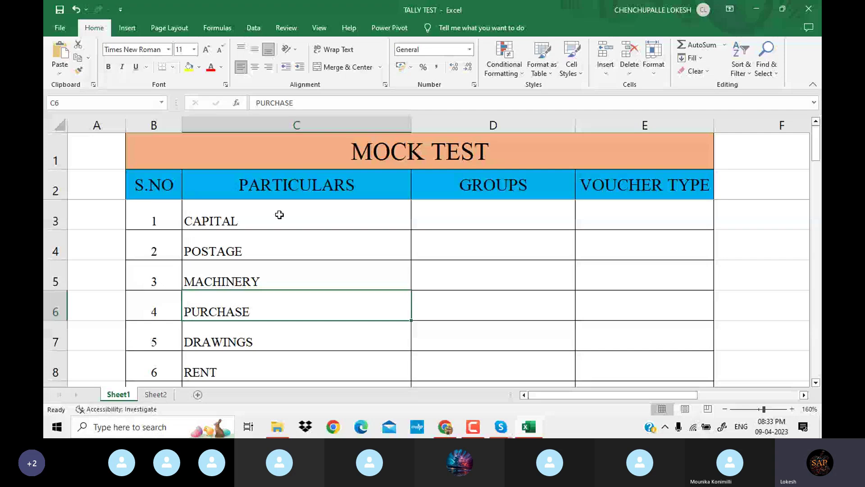
key(Up)
key(Up)
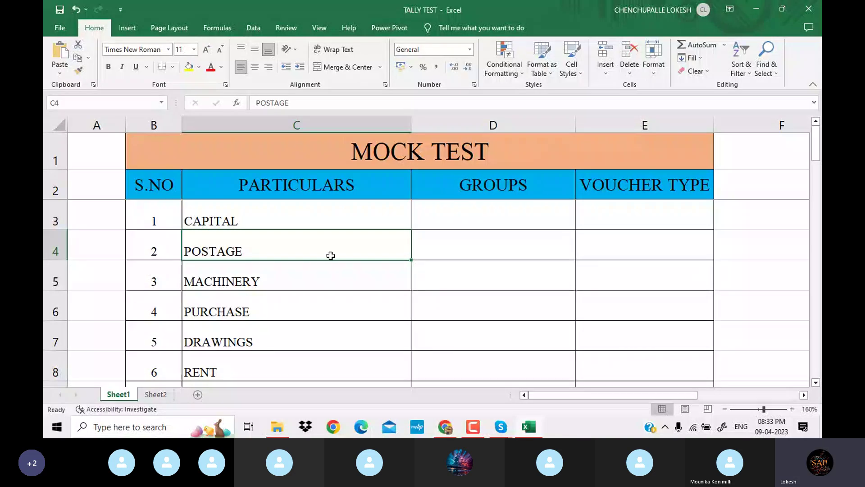
click(332, 218)
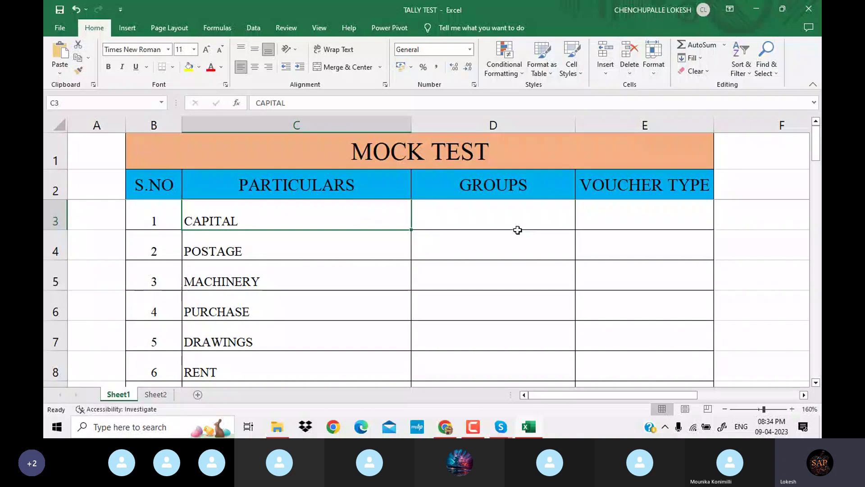
Fill in the CAPITAL row with the group "capital" and the voucher type F6
click(510, 211)
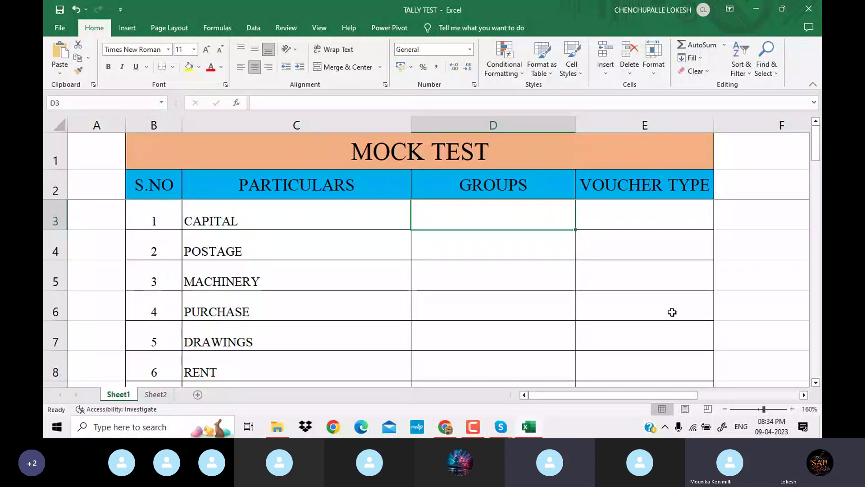
text(capit)
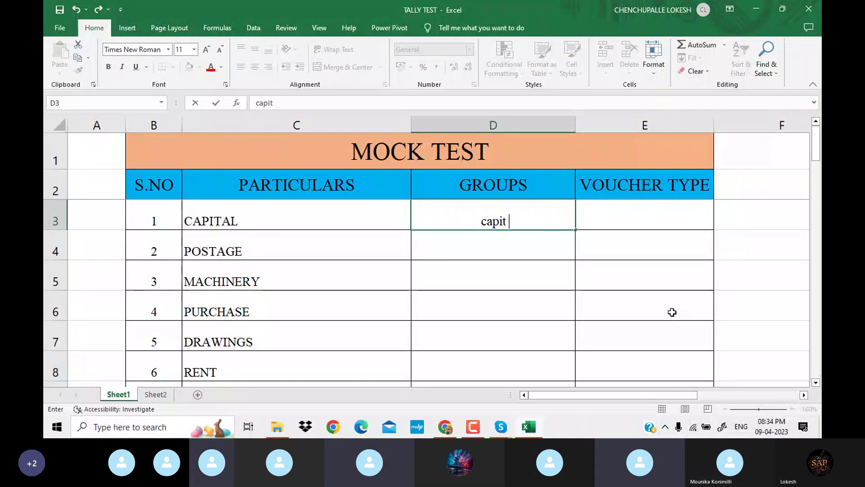
text(al)
key(Tab)
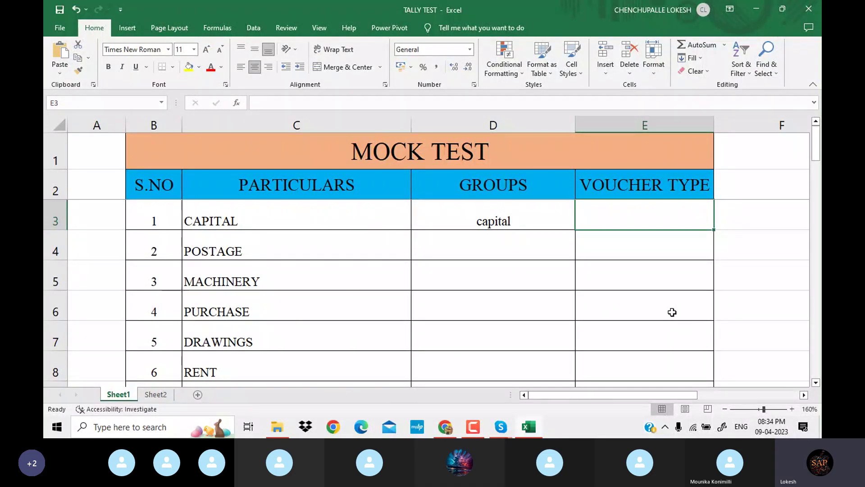
key(F2)
text(F)
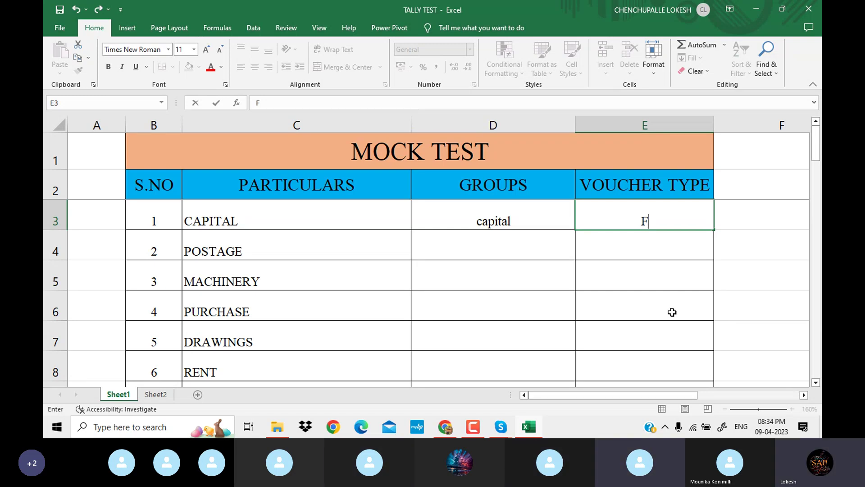
text(6)
key(Return)
Fill in the POSTAGE row with the group "indirect exp" and the voucher type F5
key(Left)
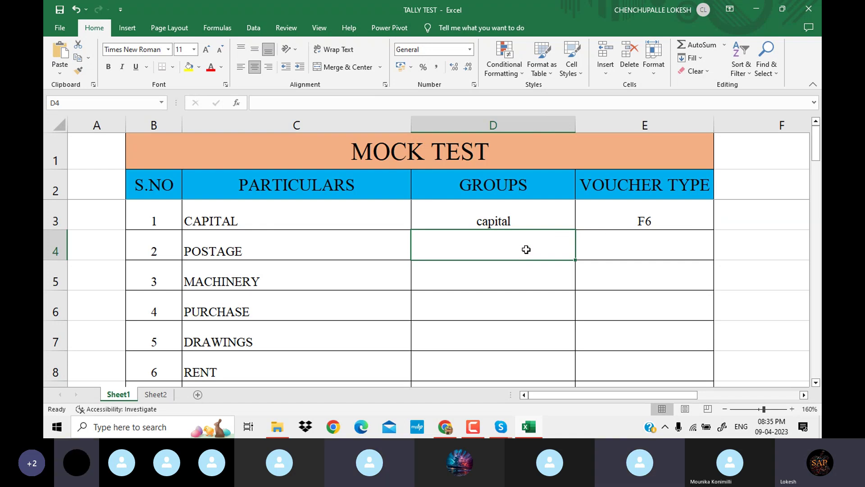
text(INDI)
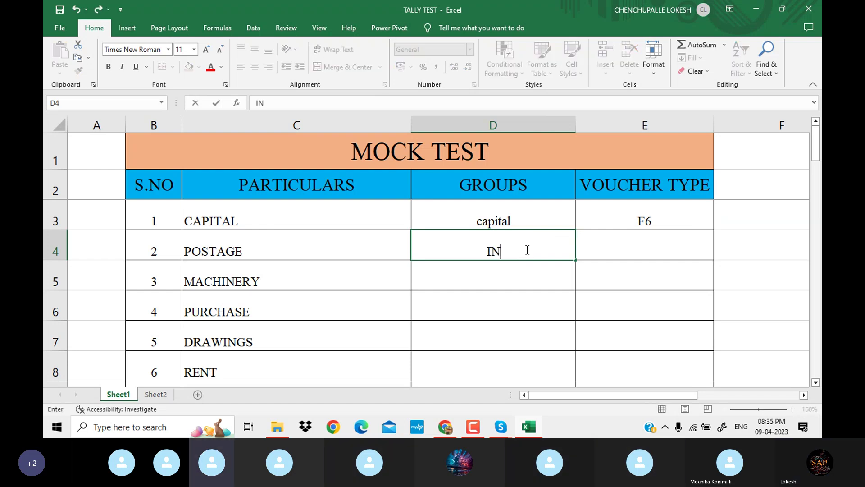
key(BackSpace)
key(BackSpace)
key(BackSpace)
key(BackSpace)
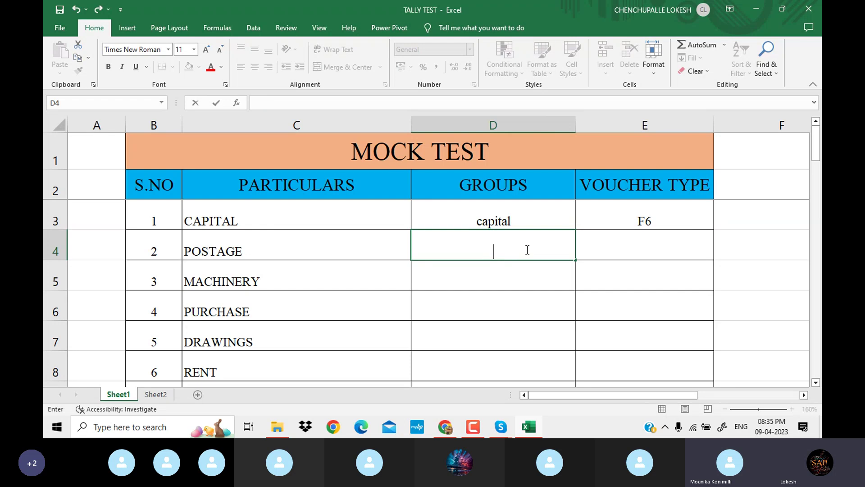
text(indirect exp)
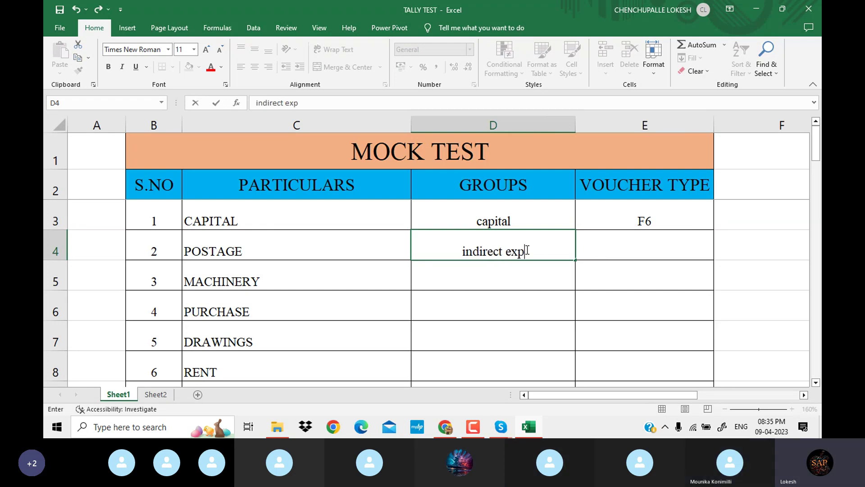
key(Tab)
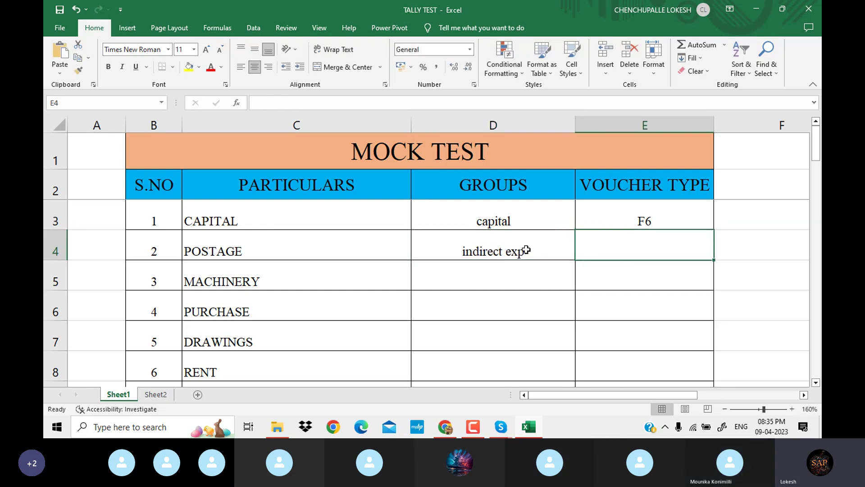
text(F6)
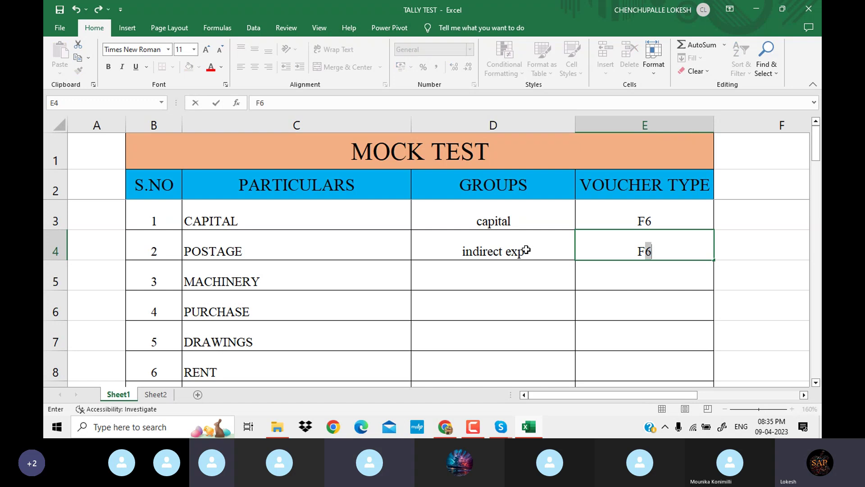
key(BackSpace)
text(5)
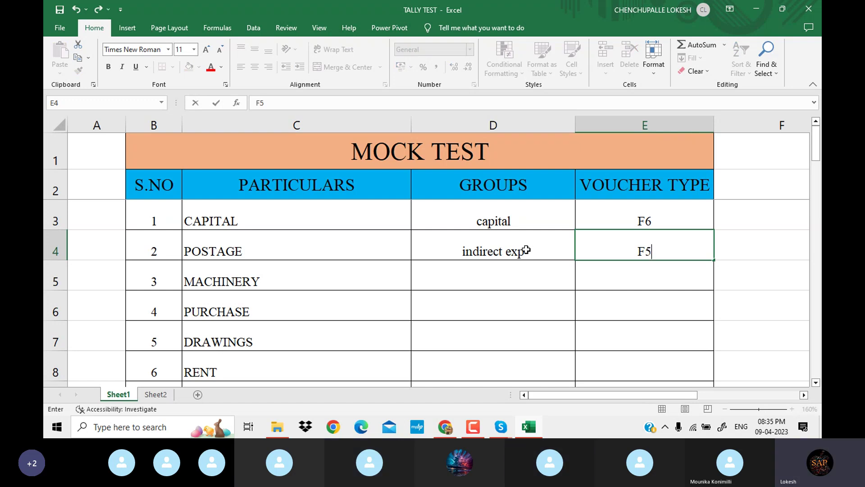
key(Return)
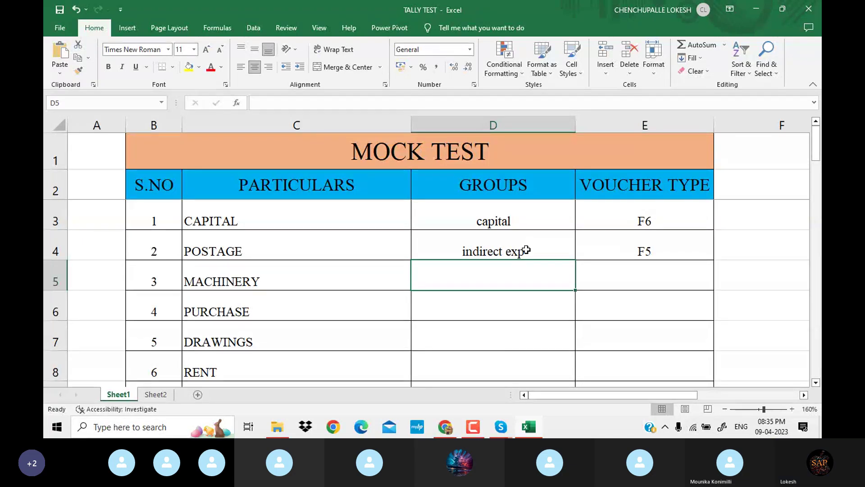
Fill in the MACHINERY row with the group "fixed asset" and the voucher type F5
text(F)
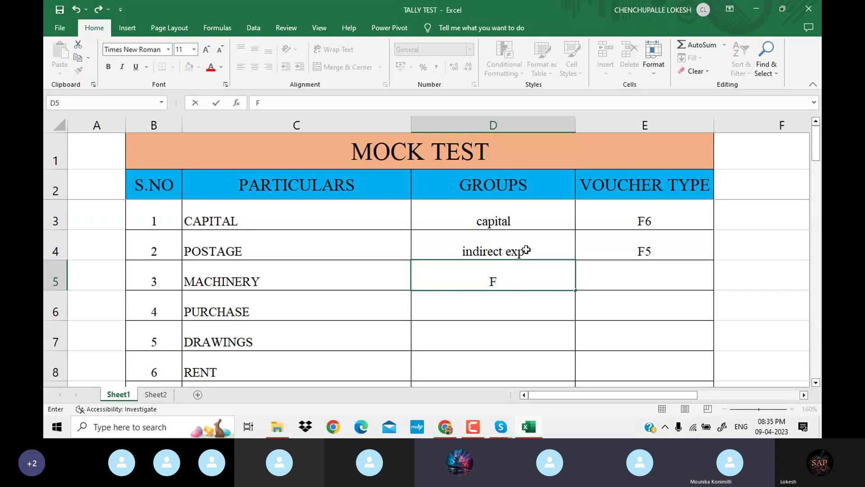
key(BackSpace)
text(fi)
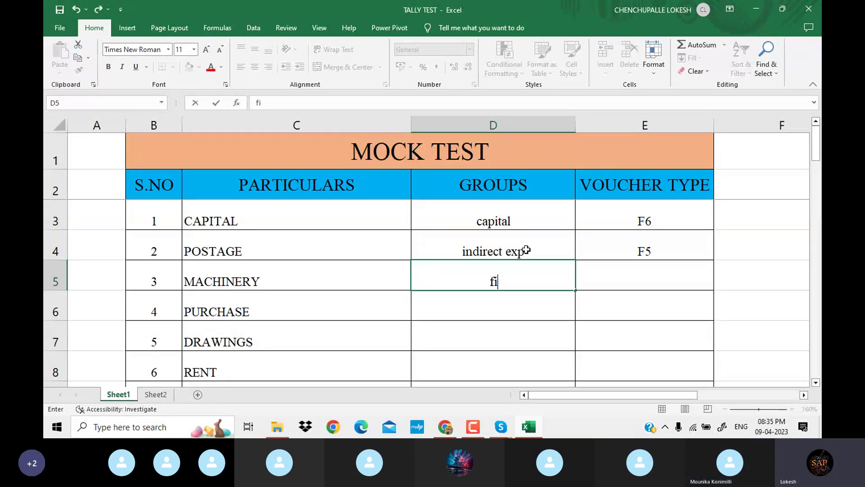
text(xed asset)
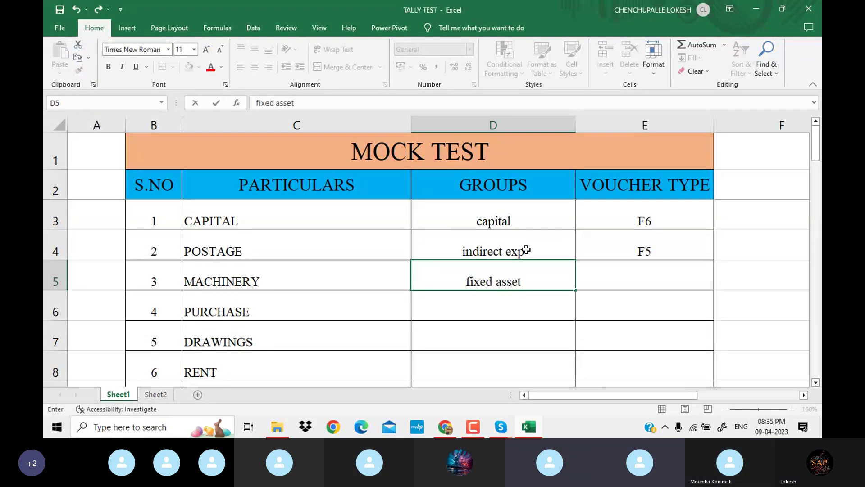
key(Tab)
text(f)
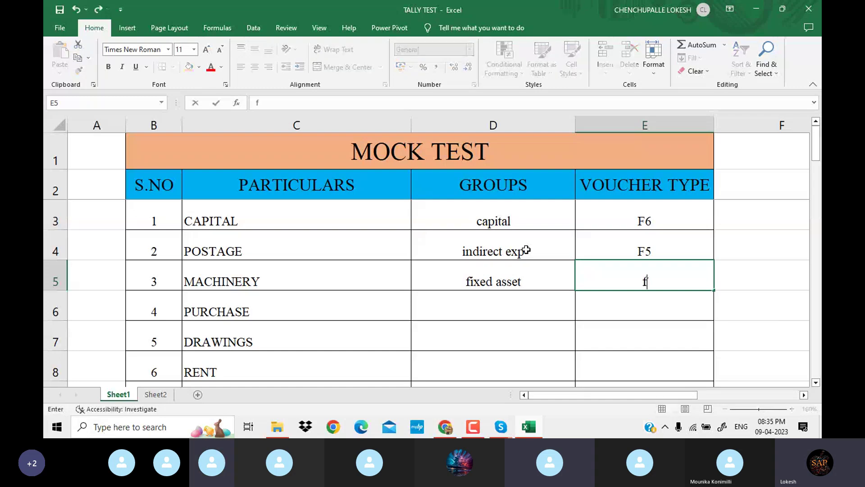
key(BackSpace)
text(F)
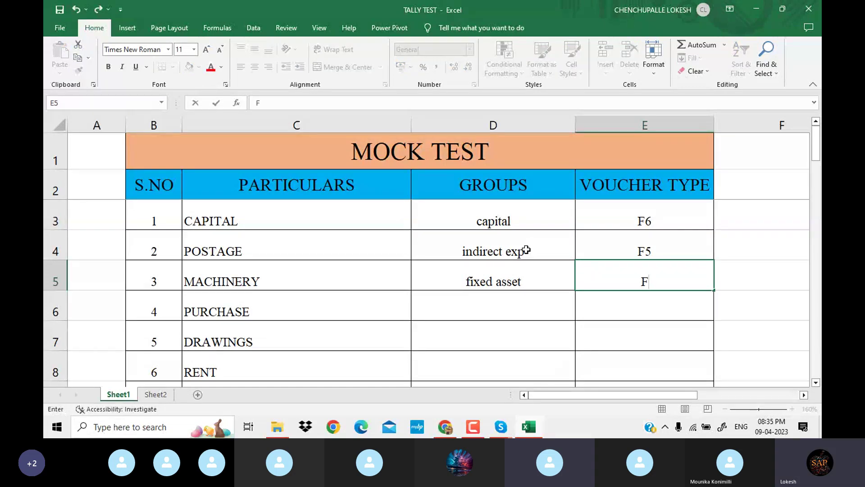
text(5)
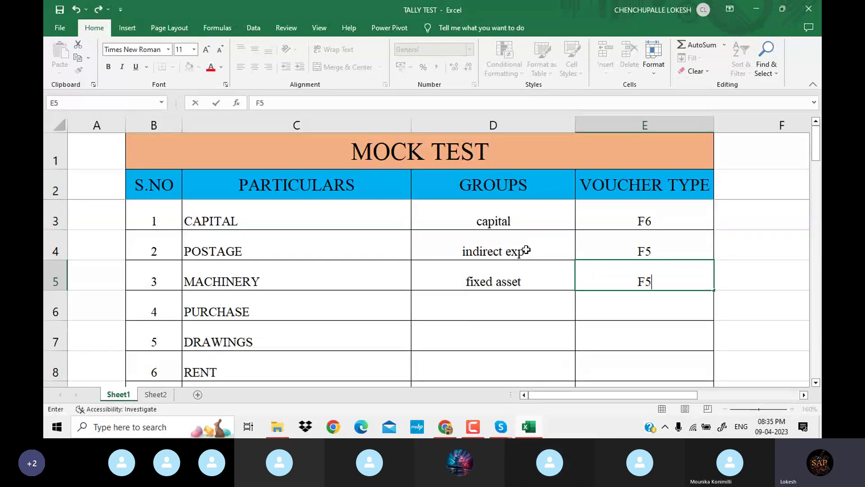
key(Return)
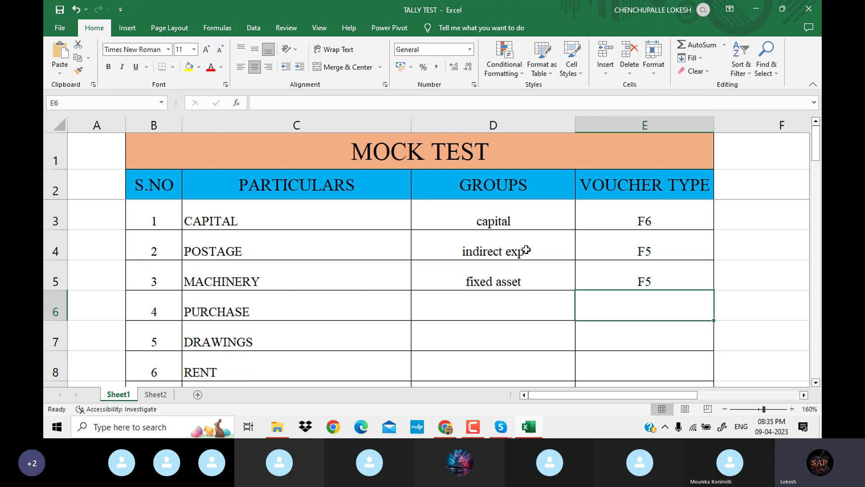
Fill in the PURCHASE row with the group "purchase" and the voucher type F9
key(Left)
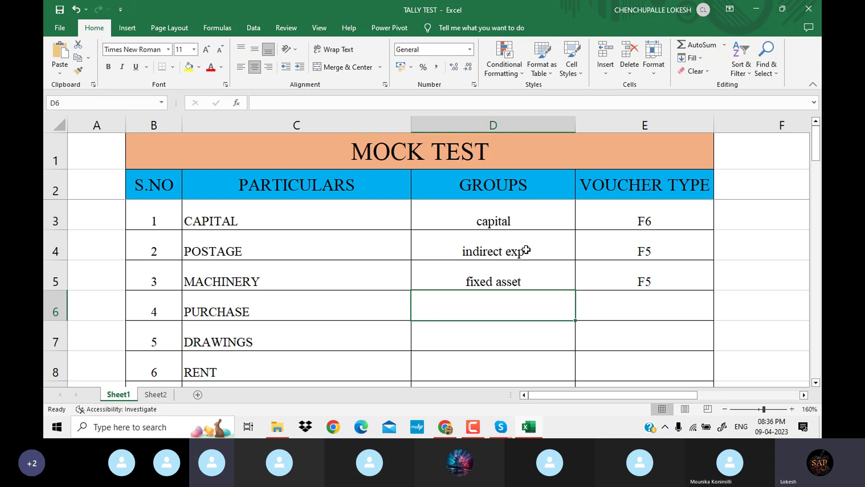
key(F2)
text(PUR)
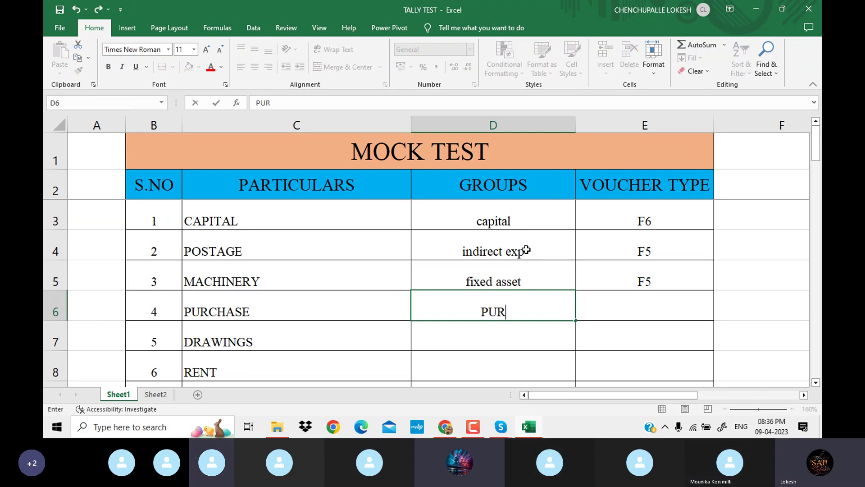
key(BackSpace)
key(BackSpace)
key(BackSpace)
text(purchase)
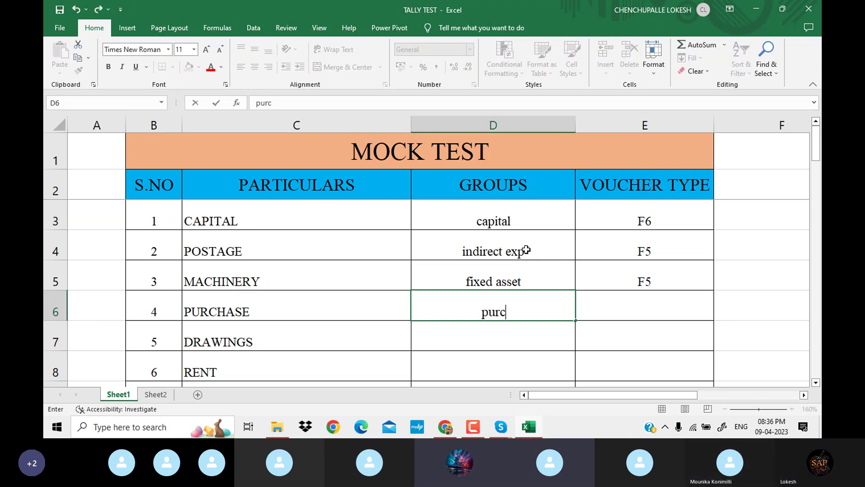
key(Tab)
text(F9)
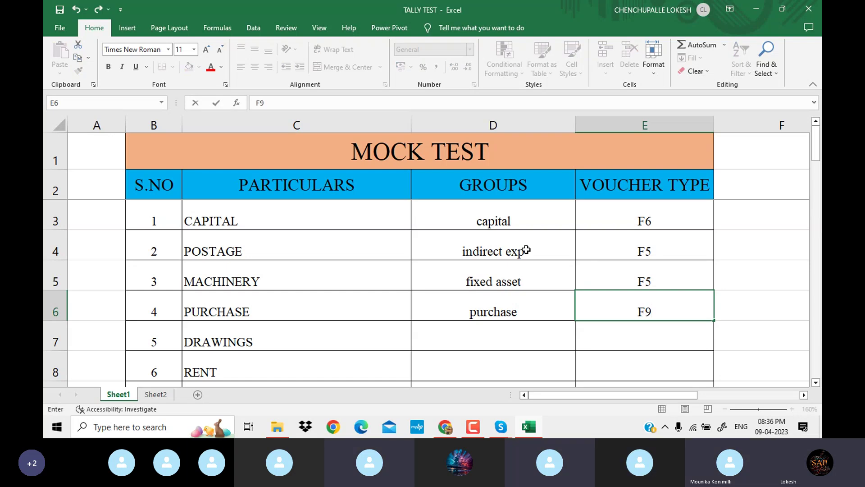
key(Down)
Fill in the DRAWINGS row with the group "capital" and the voucher type F5
key(Left)
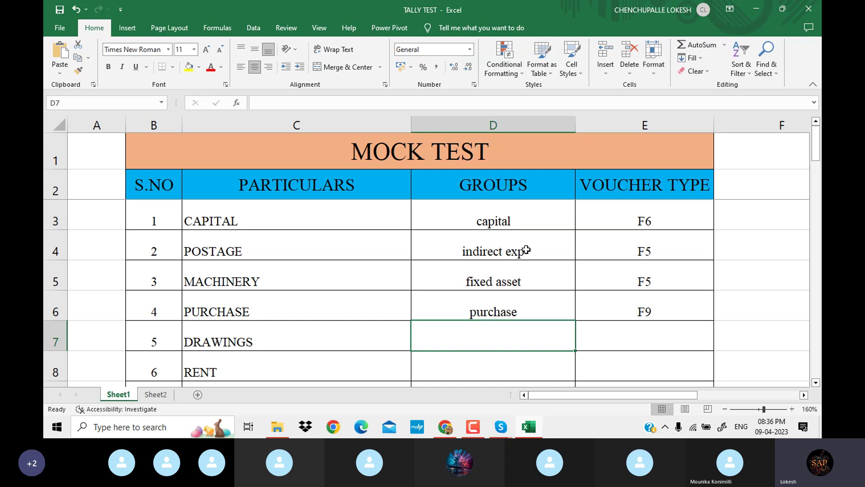
text(CA)
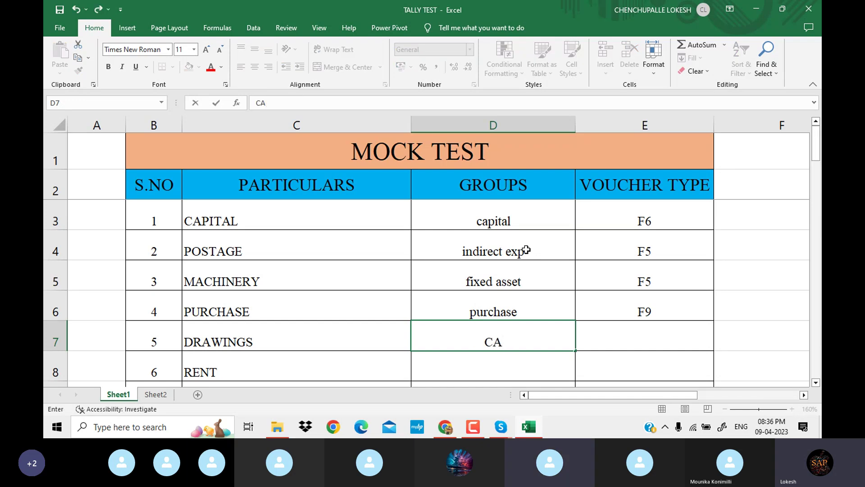
key(BackSpace)
key(BackSpace)
text(c)
key(Tab)
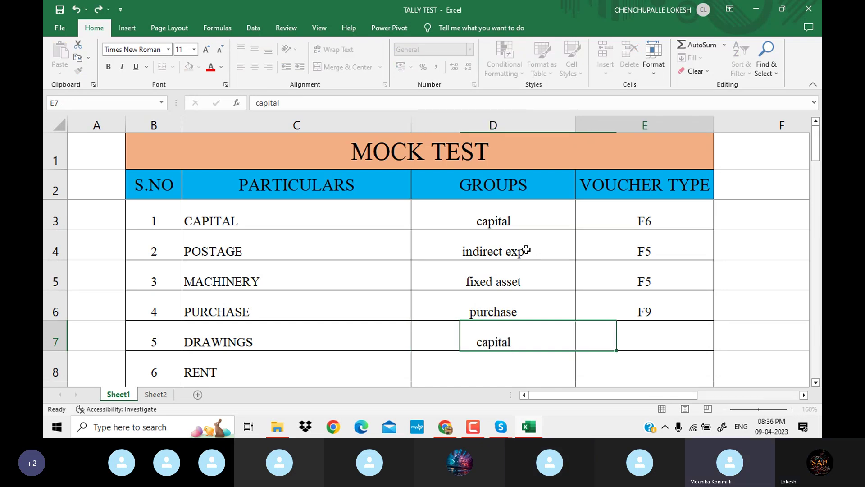
text(F)
key(BackSpace)
text(F5)
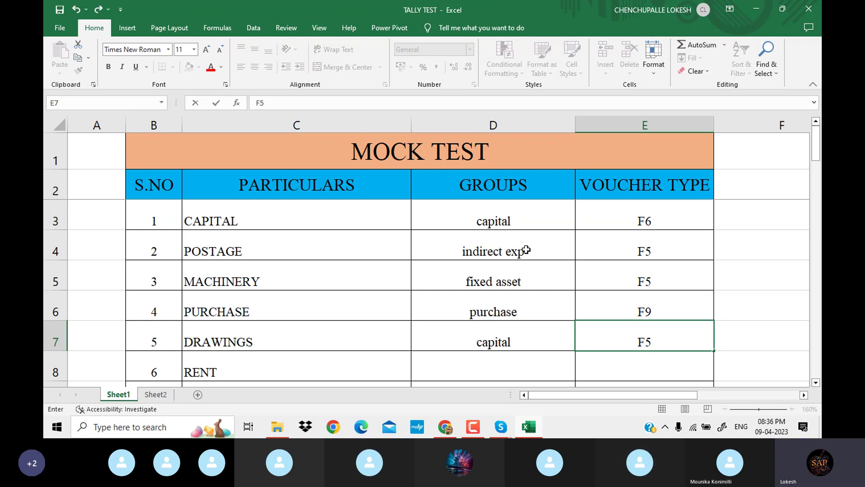
key(Up)
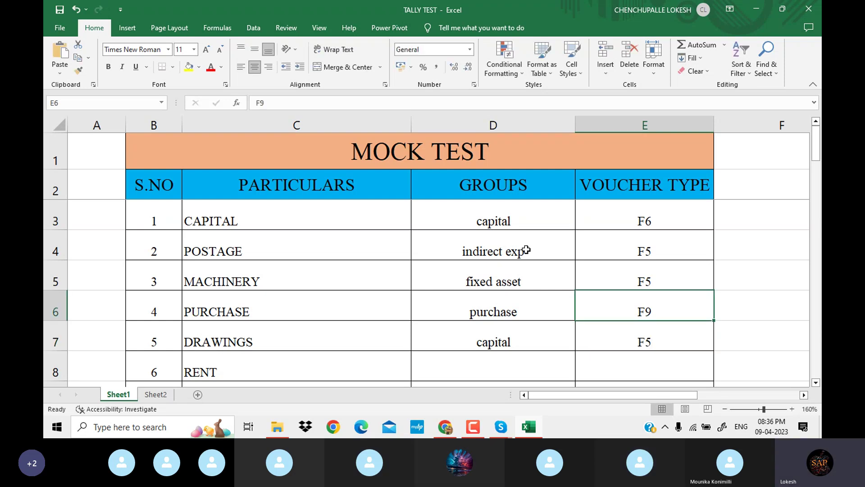
key(Down)
key(Down)
key(Down)
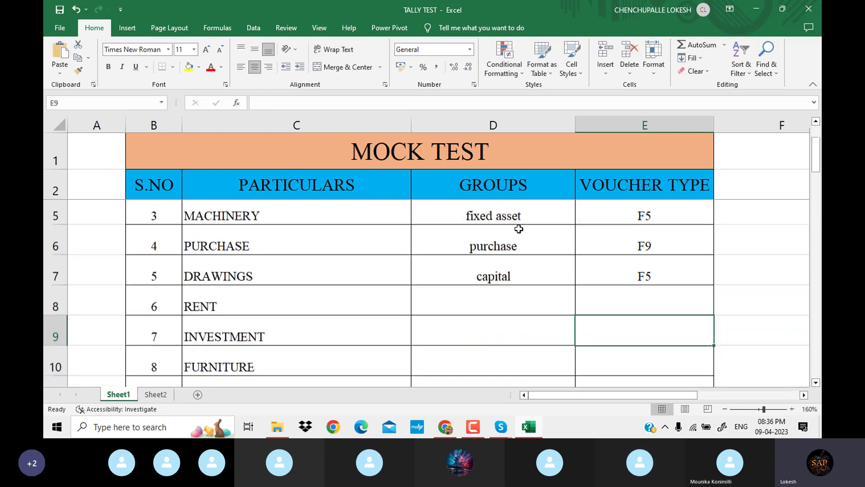
scroll(513, 229, down, 2)
scroll(494, 231, up, 2)
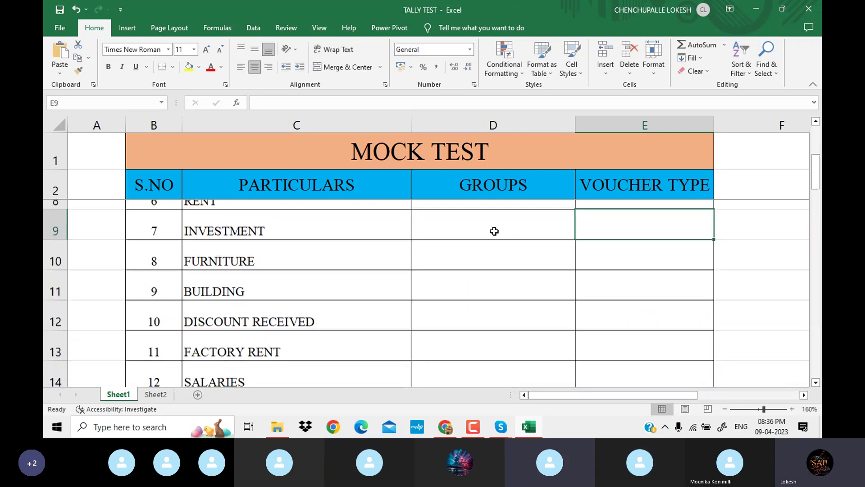
Fill in the RENT row with the group "indirect exp" and the voucher type F5
click(482, 276)
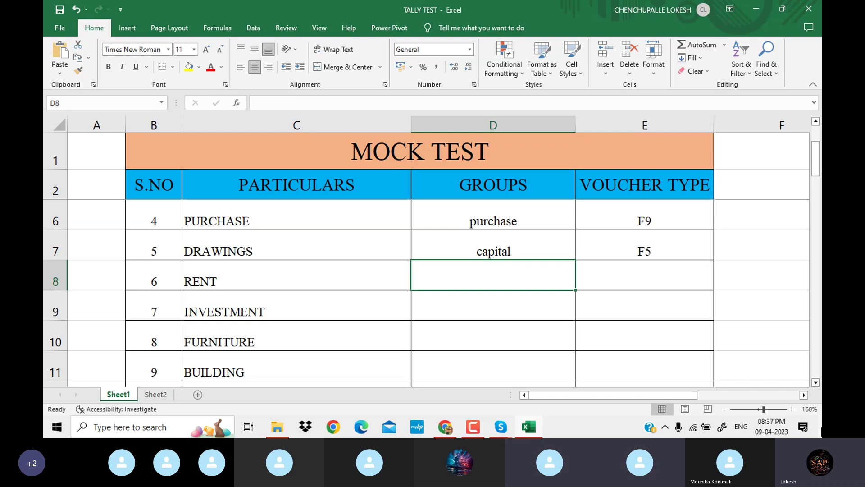
key(F2)
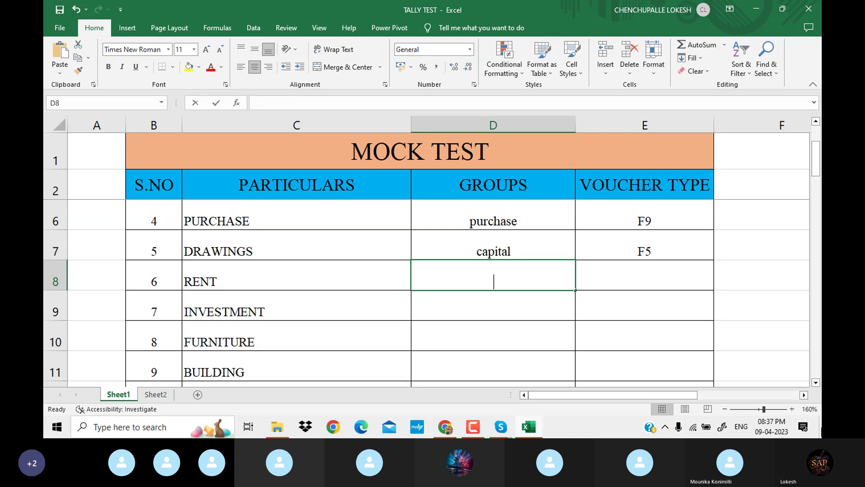
text(indirect exp)
key(Tab)
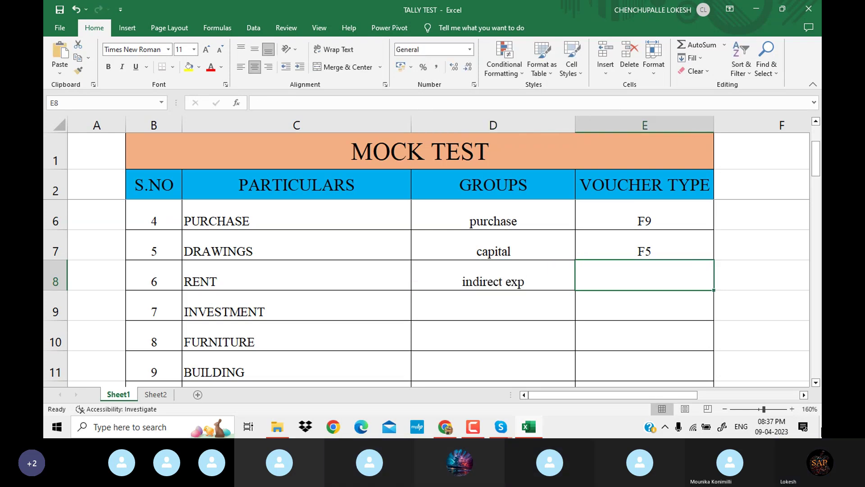
text(F5)
key(Return)
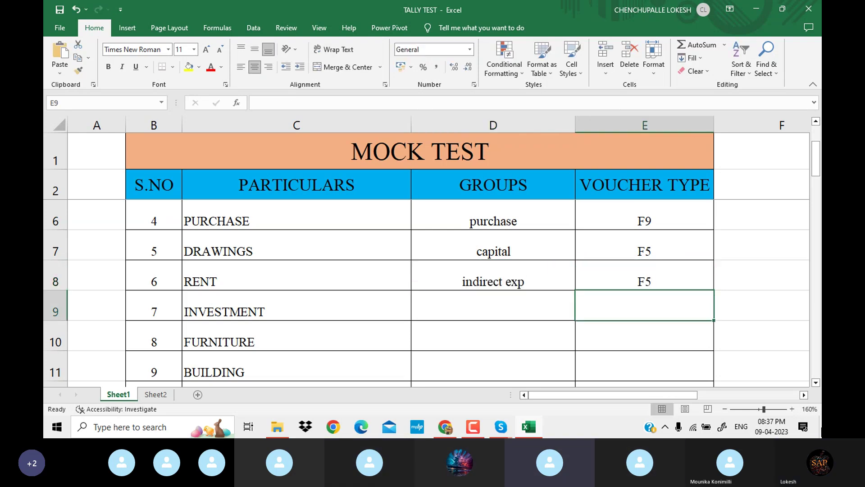
Fill in the INVESTMENT row with the group "investment" and the voucher type F5
click(493, 305)
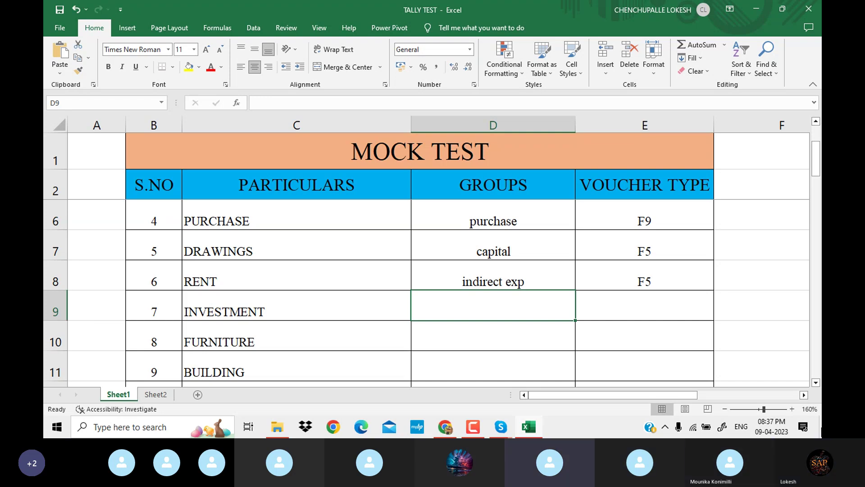
text(INV)
key(BackSpace)
key(BackSpace)
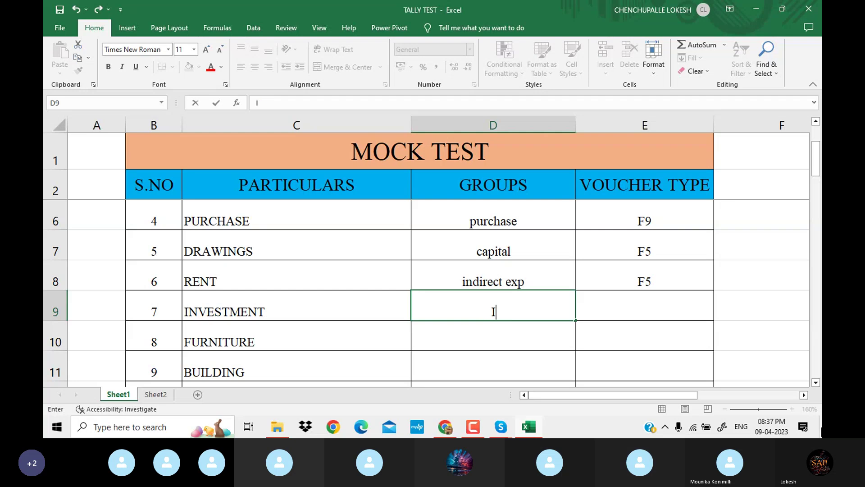
text(nves)
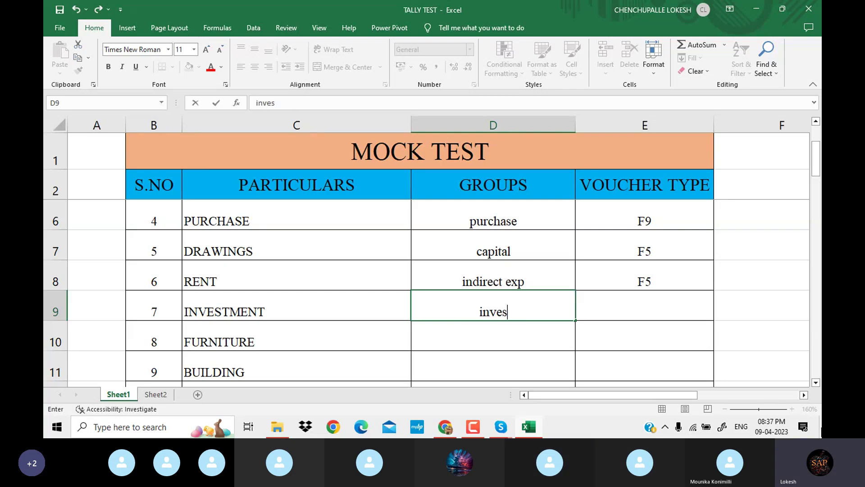
text(t)
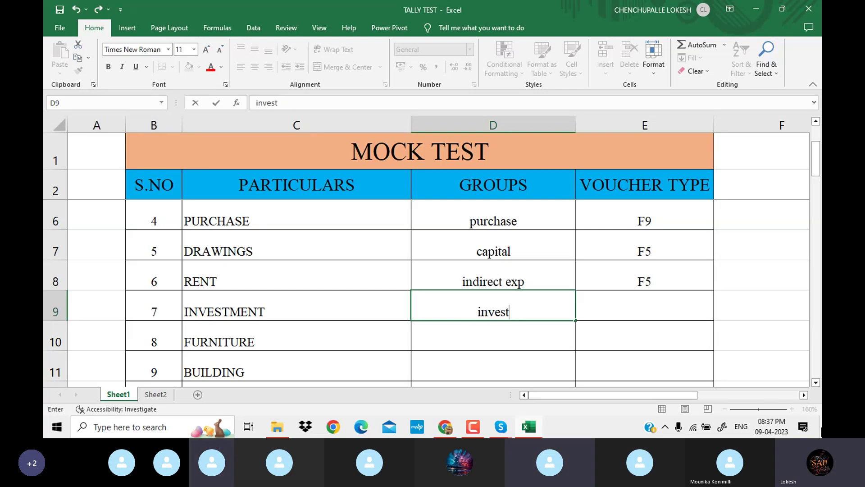
text(ment)
key(Tab)
text(f)
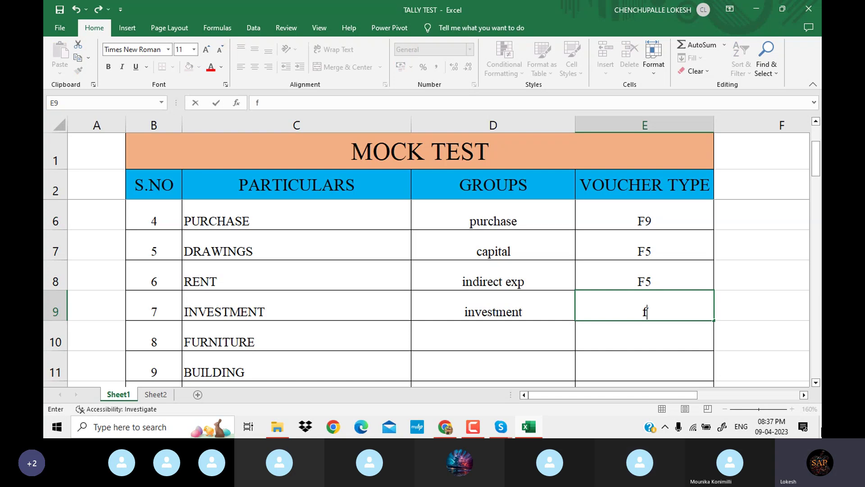
text(5)
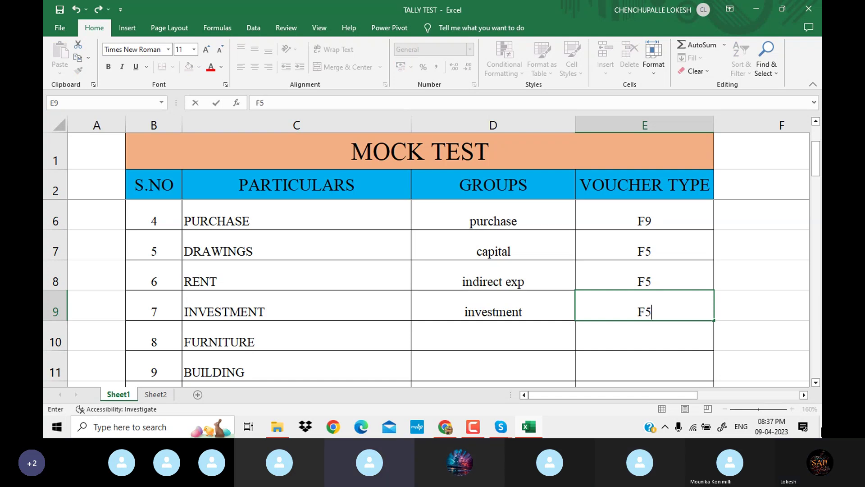
key(Return)
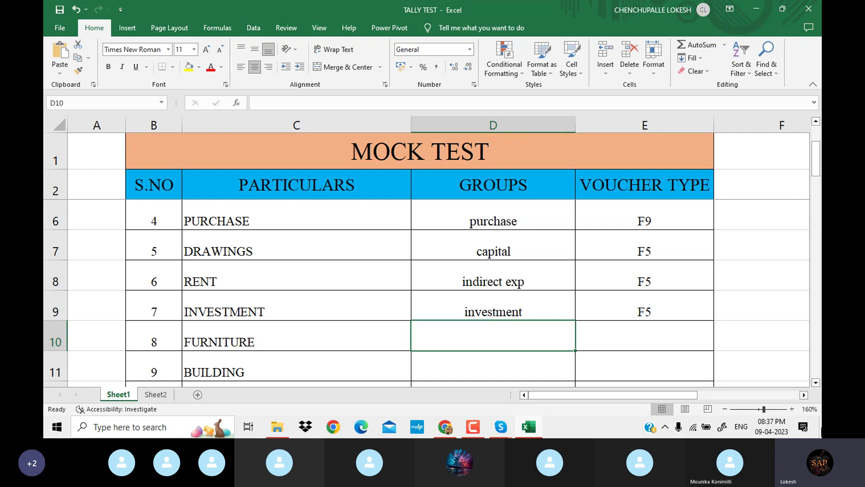
Fill in the FURNITURE row with the group "fixed asset" and the voucher type F5
text(Fixed asset)
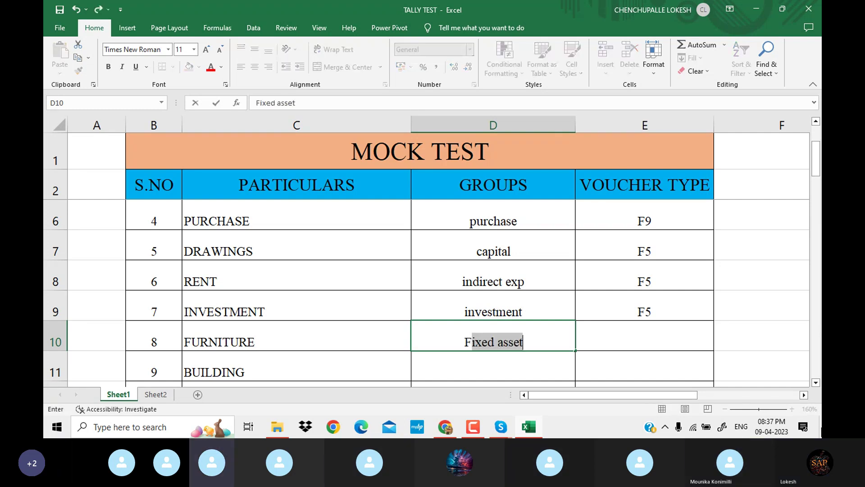
key(Tab)
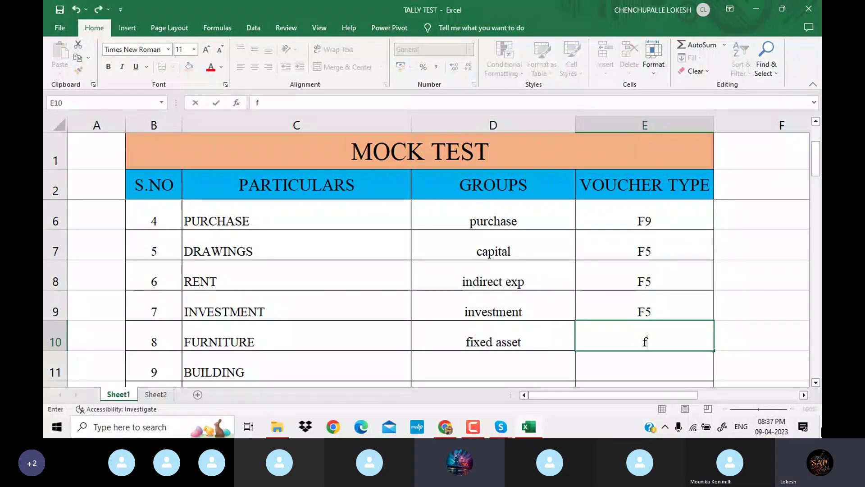
text(F5)
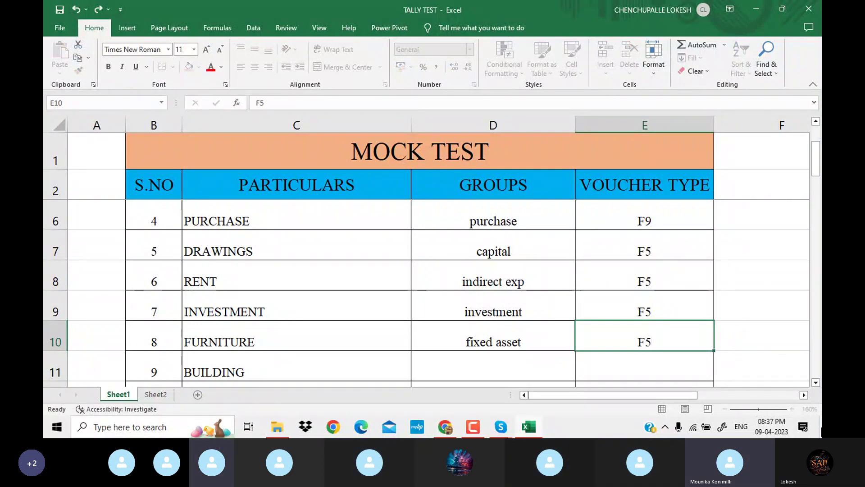
key(Return)
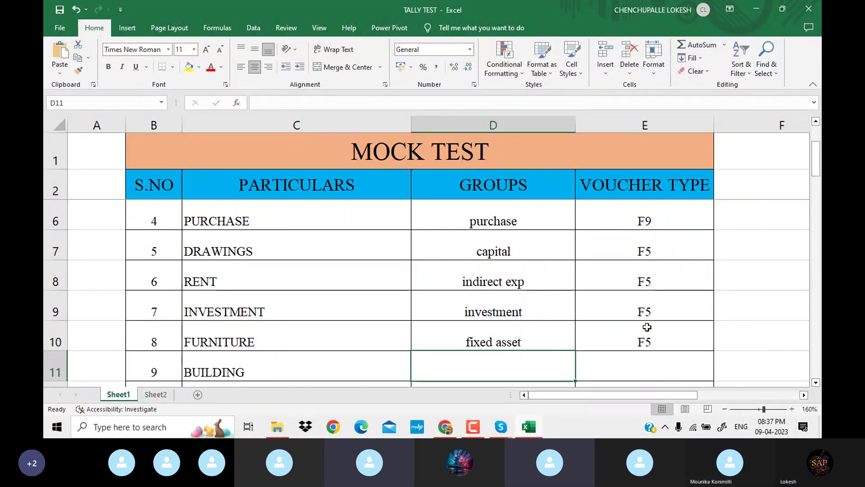
Fill in the BUILDING row with the group "fixed asset" and the voucher type F5
scroll(539, 309, down, 1)
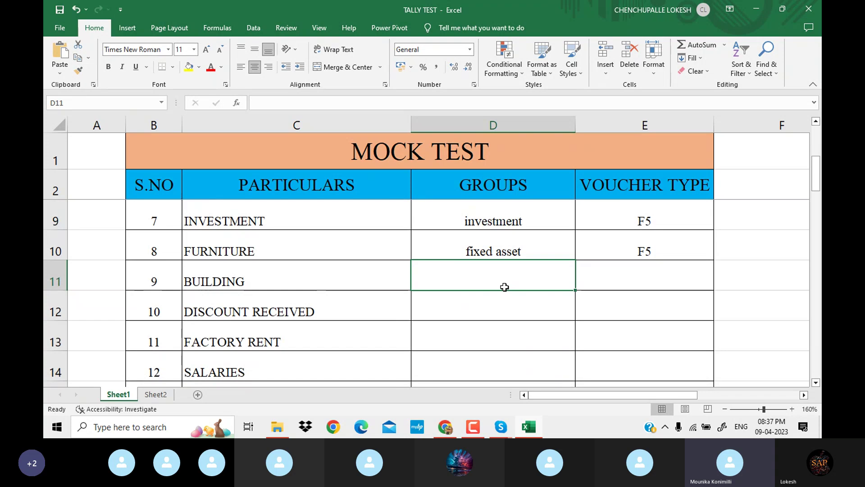
text(fixed asset)
key(Tab)
text(F)
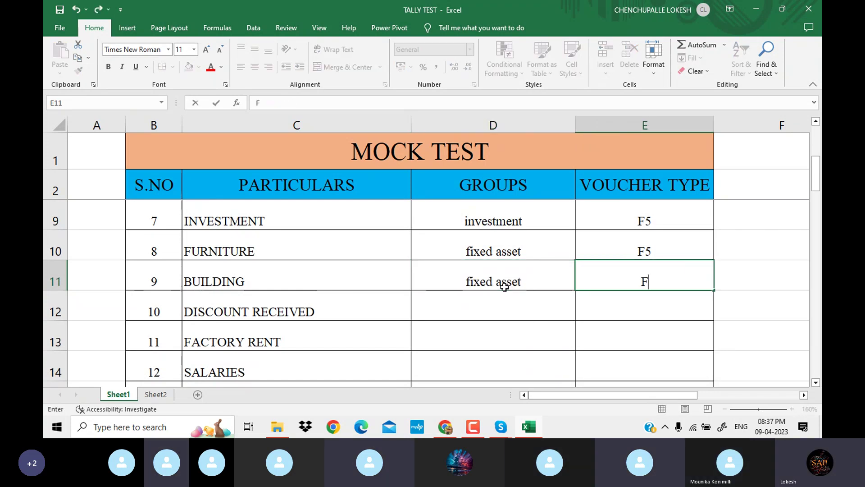
text(5)
key(Return)
key(Left)
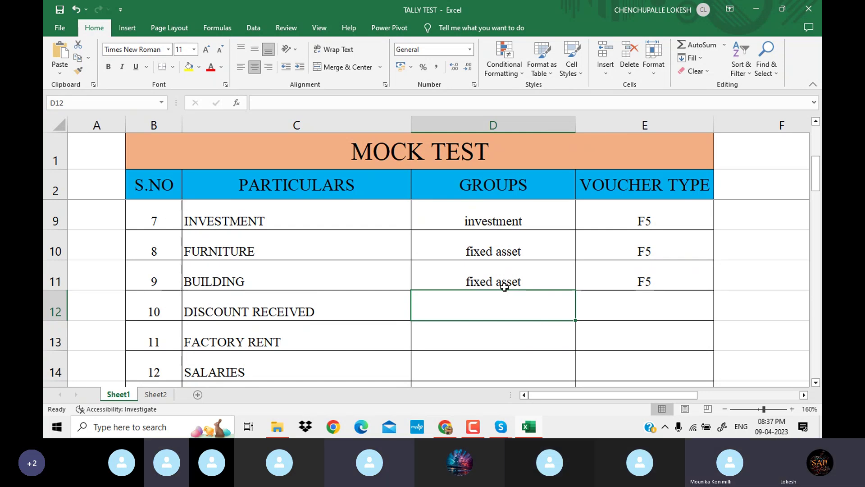
Fill in the DISCOUNT RECEIVED row with the group "indirect income" and the voucher type F6
text(IN)
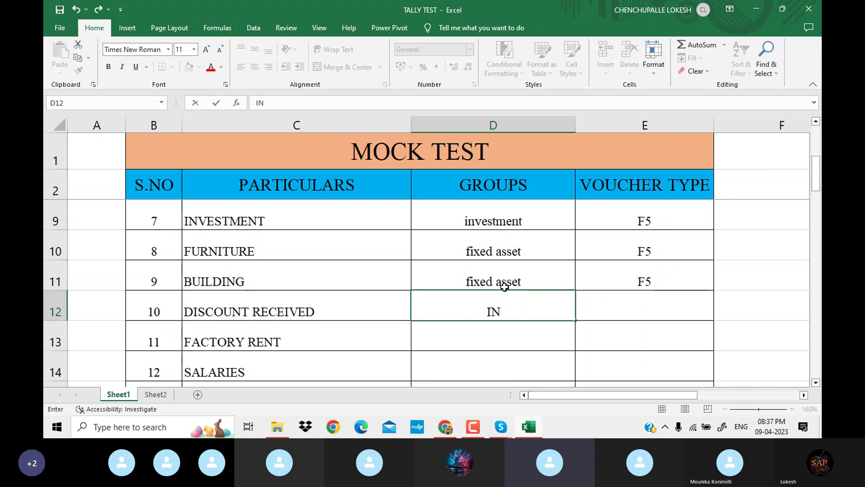
key(BackSpace)
key(BackSpace)
text(indir)
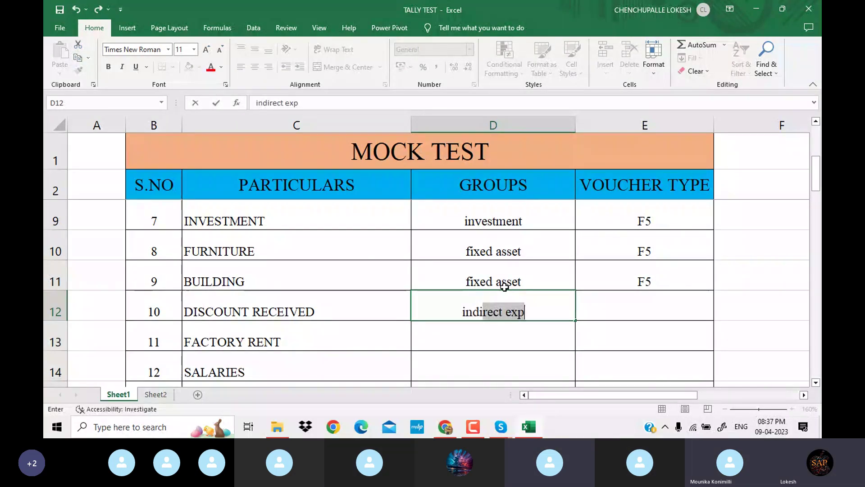
text(ect in)
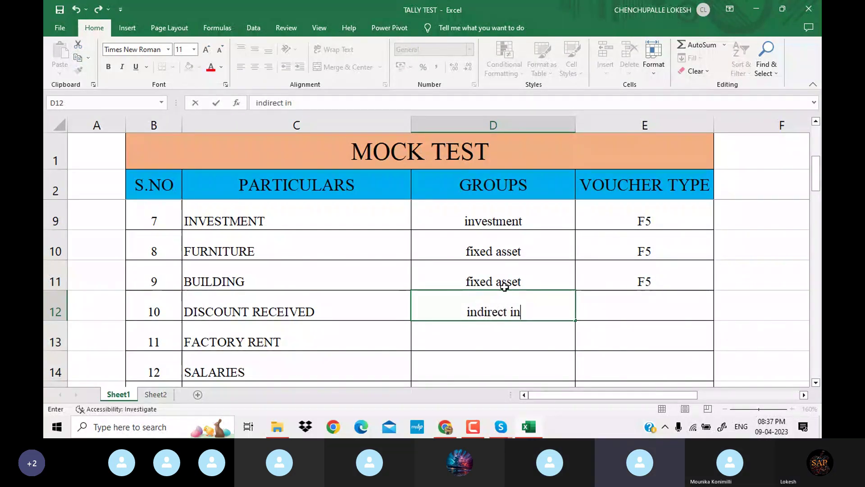
text(come)
key(Tab)
text(F)
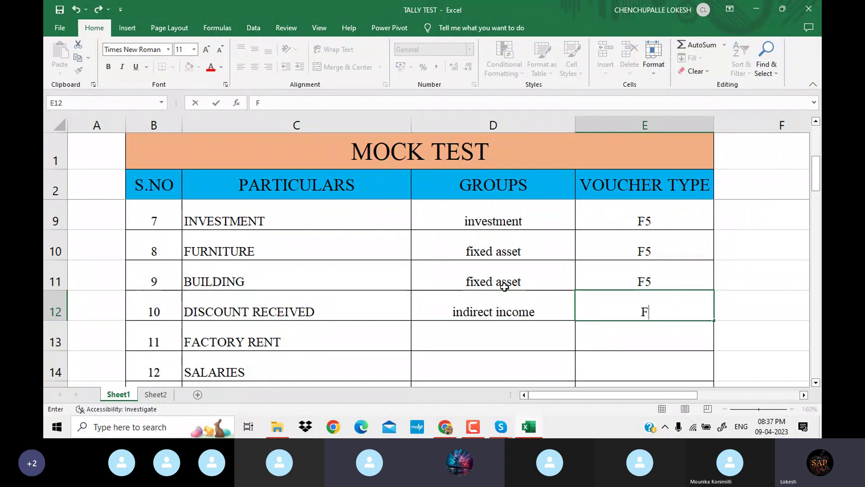
text(6)
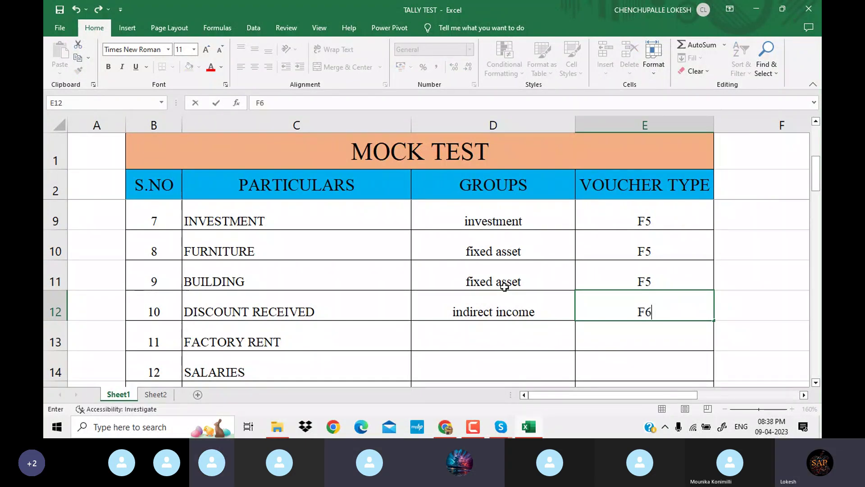
key(Return)
key(Left)
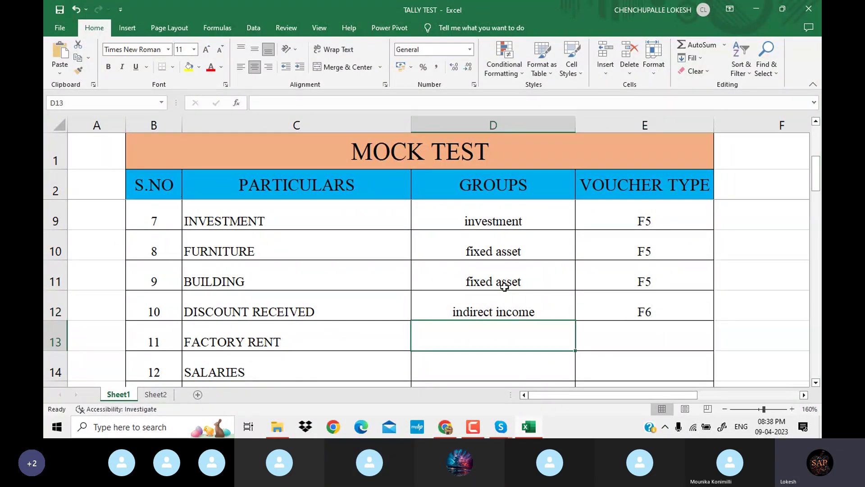
Fill in the FACTORY RENT row with the group "direct exp" and the voucher type F5
scroll(448, 272, down, 1)
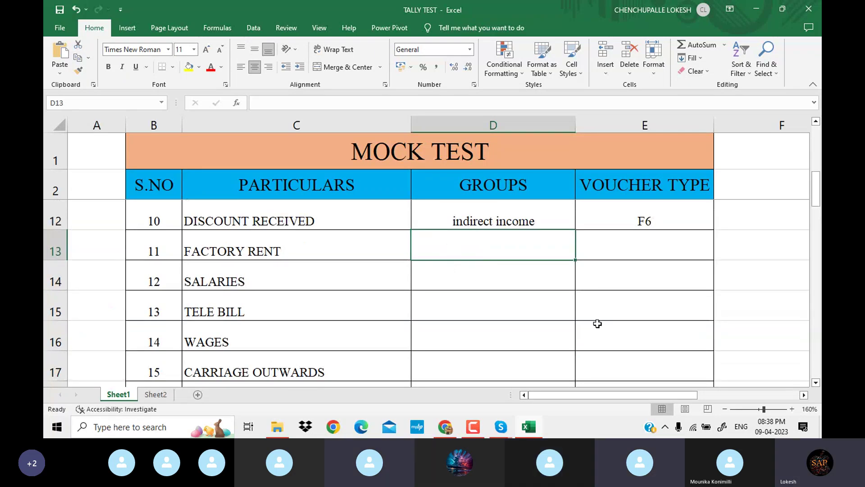
text(D)
key(BackSpace)
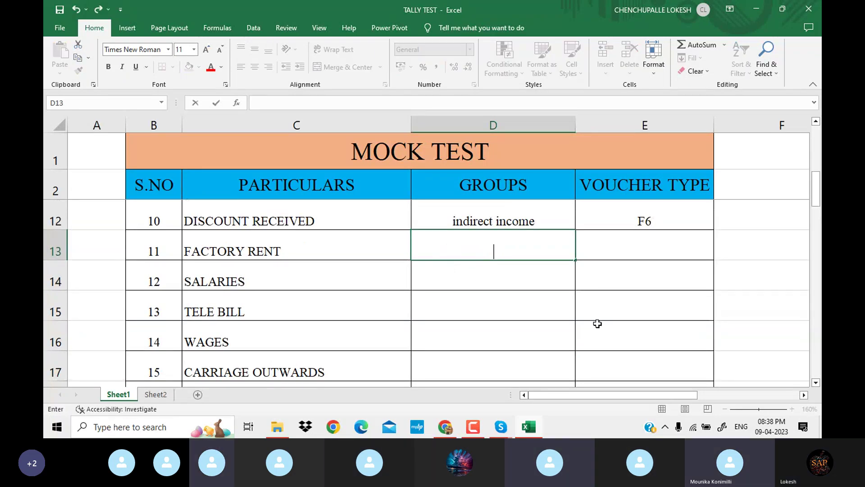
text(direct exp)
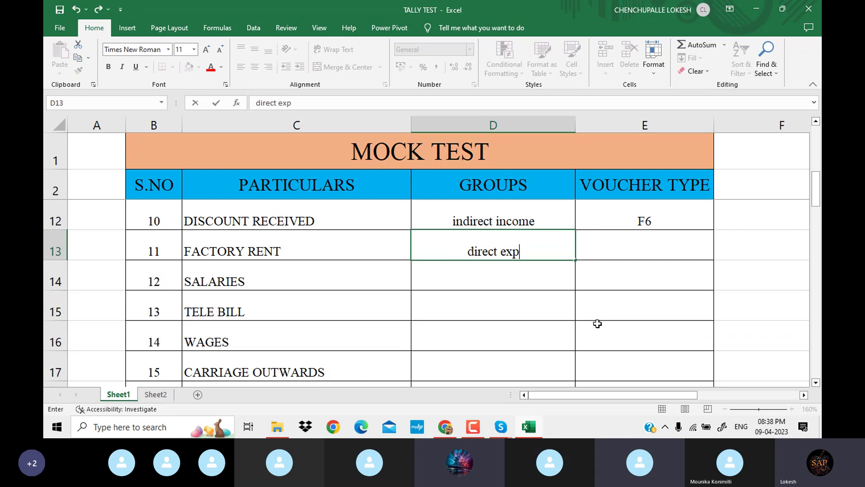
key(Tab)
text(F)
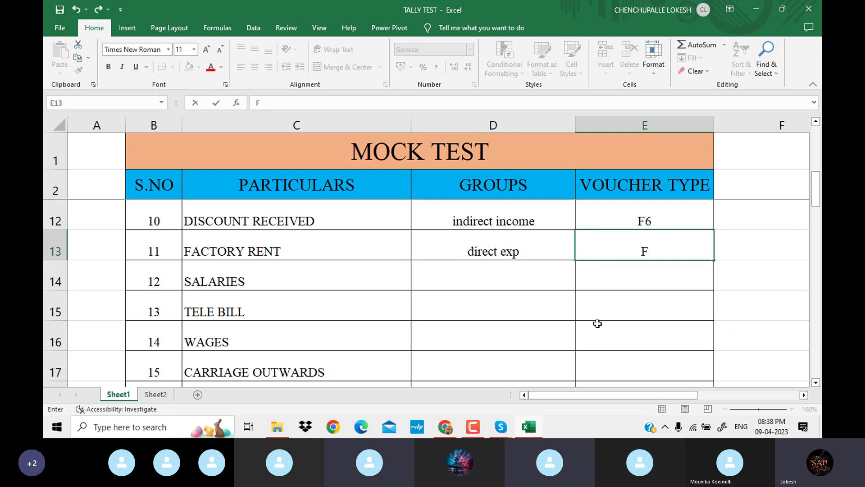
text(5)
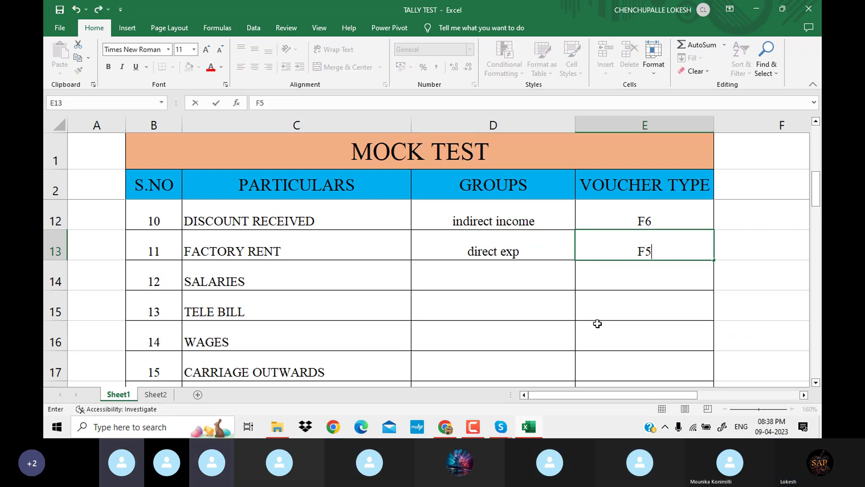
key(Return)
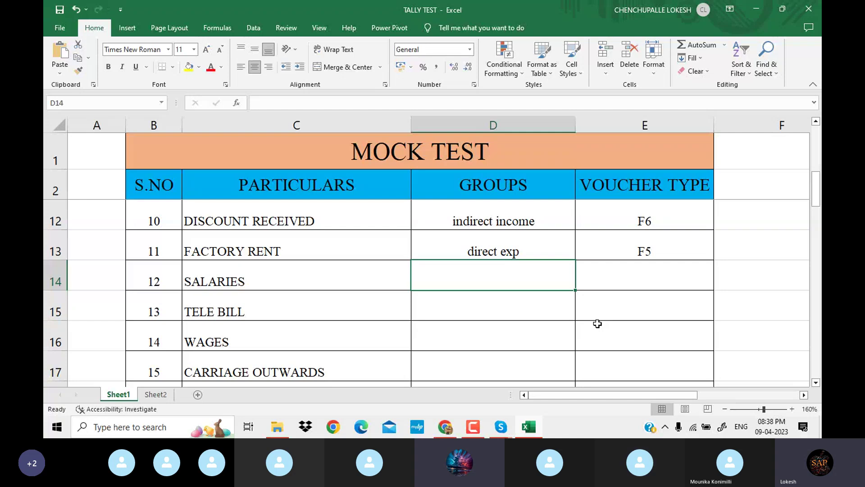
Fill in the SALARIES row with the group "indirect exp" and the voucher type F5
text(IND)
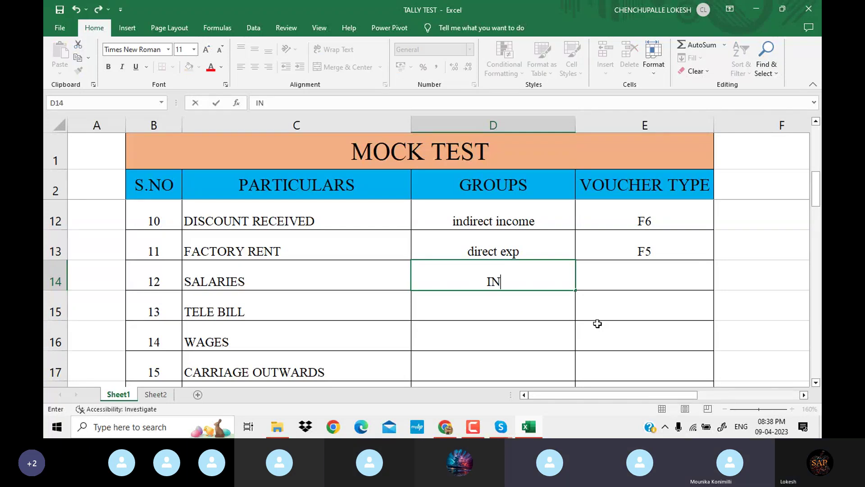
key(BackSpace)
key(BackSpace)
key(BackSpace)
text(in)
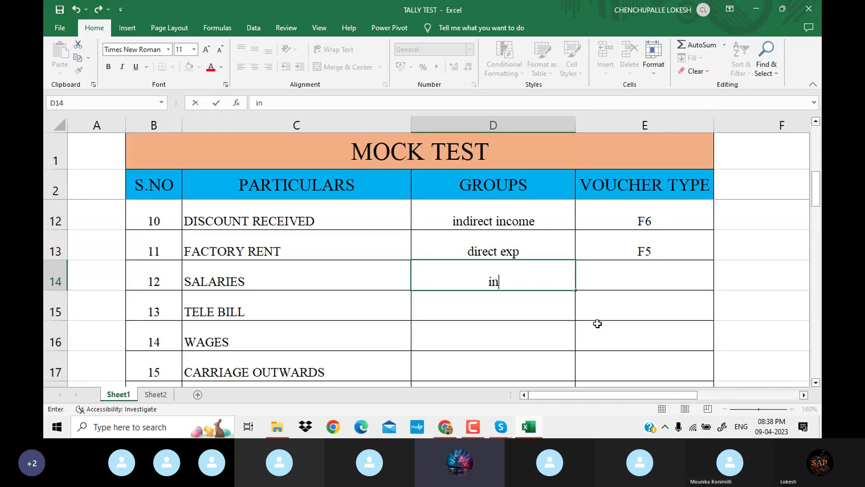
text(direct exp)
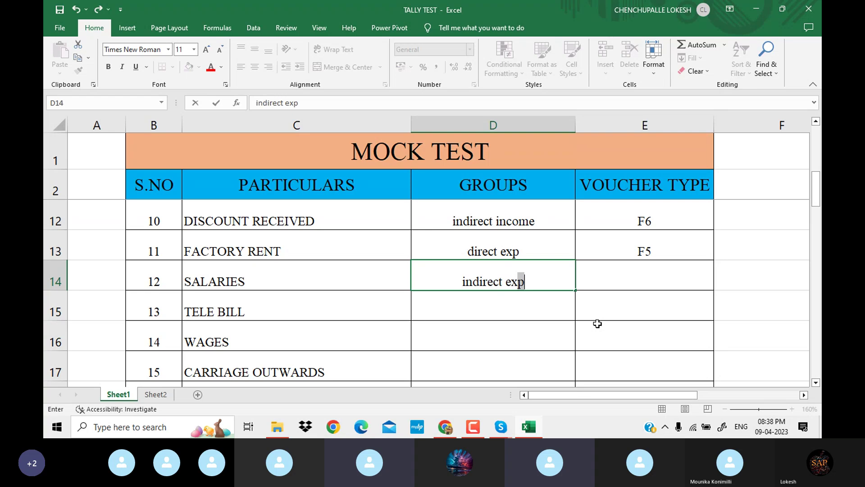
key(Tab)
text(F5)
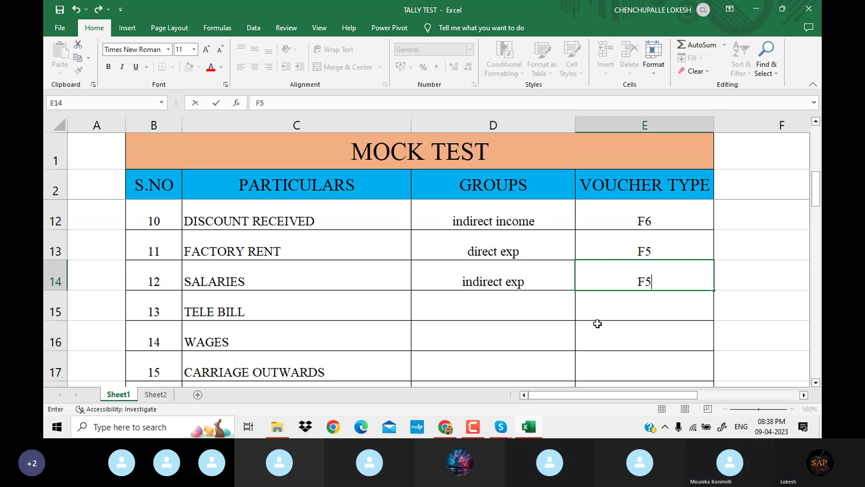
key(Return)
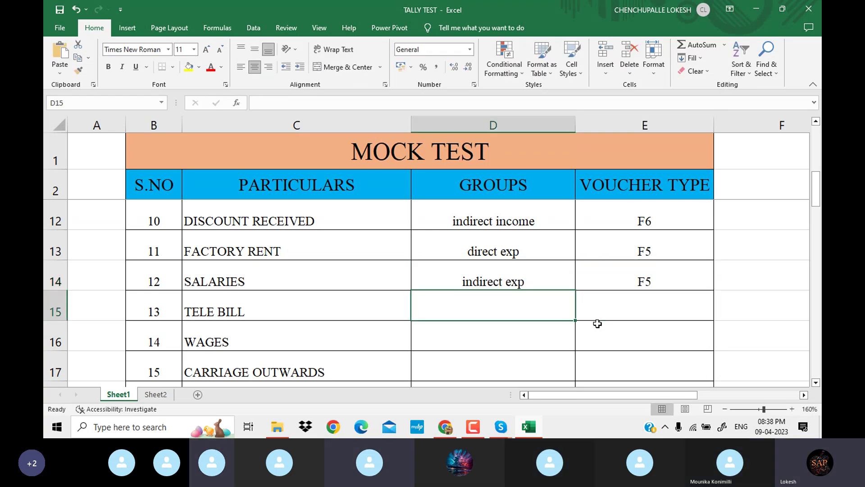
Fill in the TELE BILL row with the group "indirect exp" and the voucher type F5
text(I)
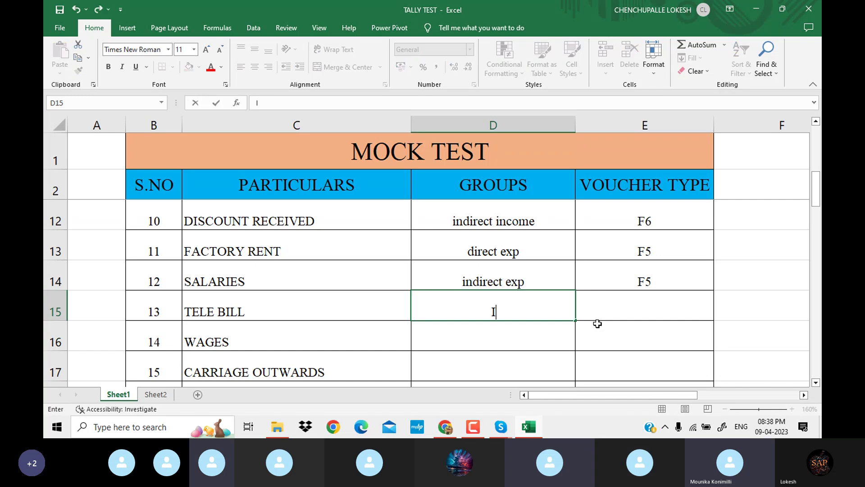
text(N)
key(BackSpace)
key(BackSpace)
text(i)
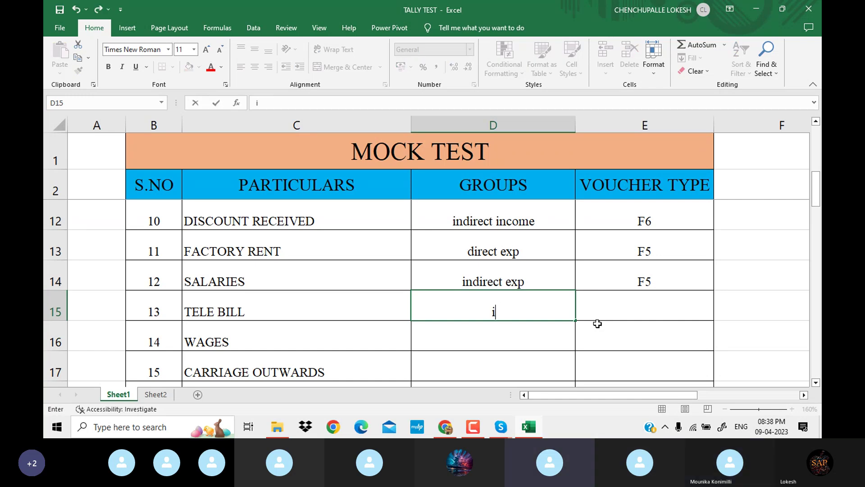
text(ndirect exp)
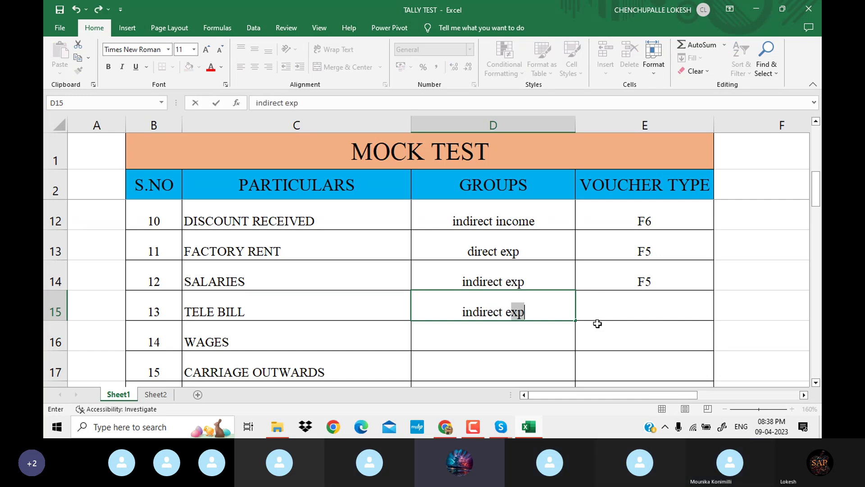
key(Tab)
text(F)
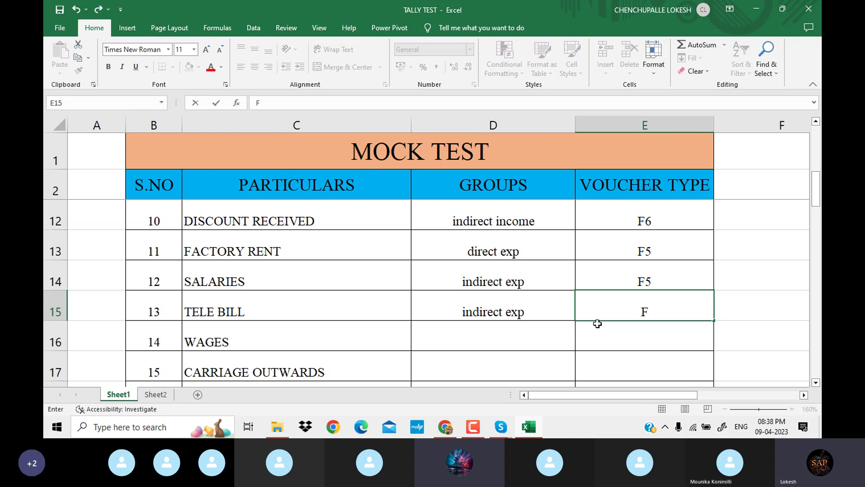
text(5)
key(Return)
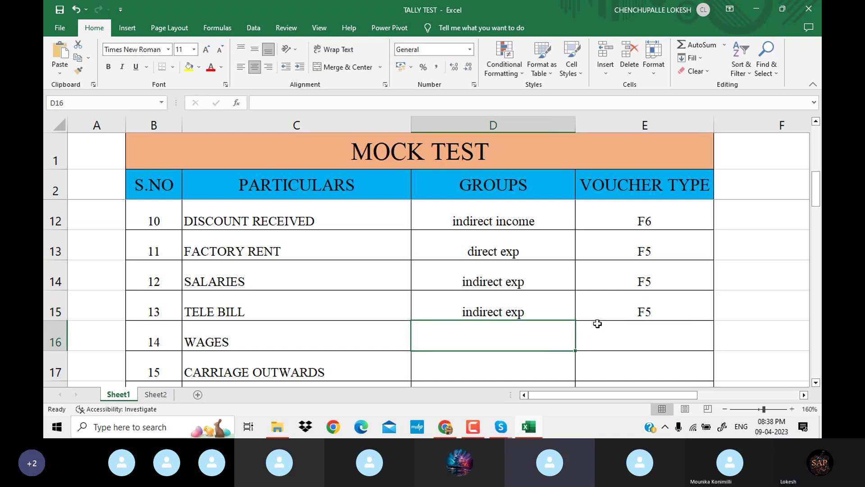
Fill in the WAGES row with the group "direct exp" and the voucher type F5
scroll(559, 317, down, 1)
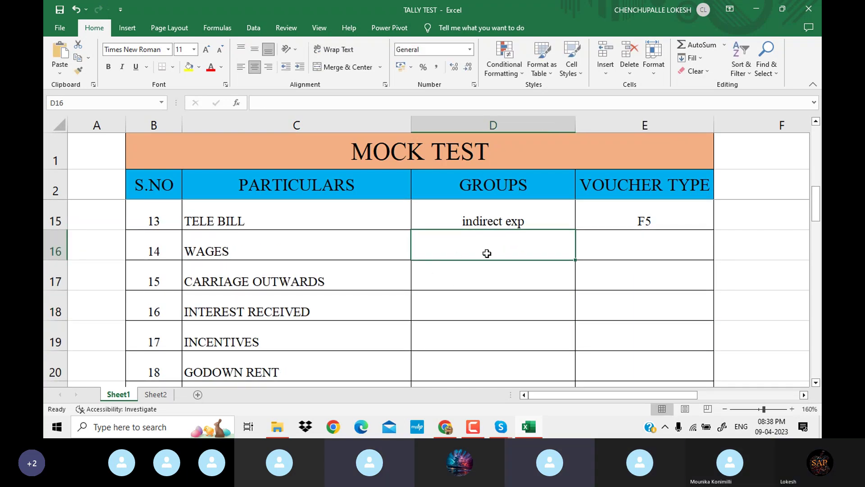
text(direct exp)
key(Tab)
text(F)
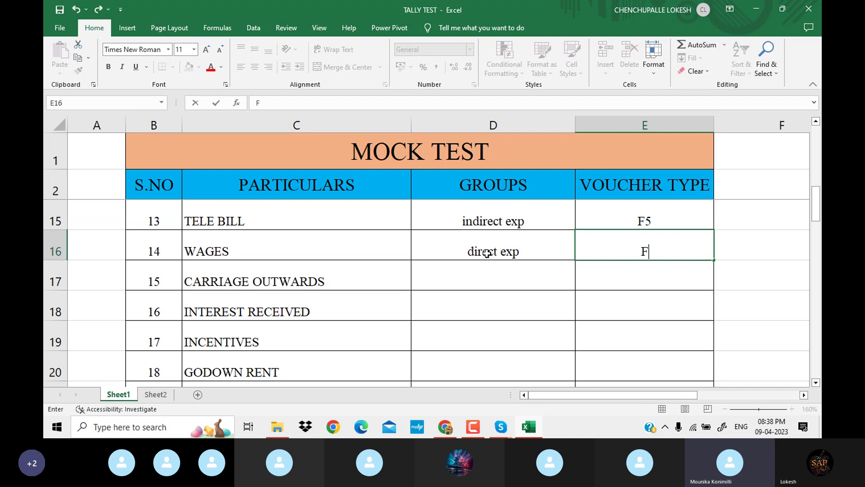
text(5)
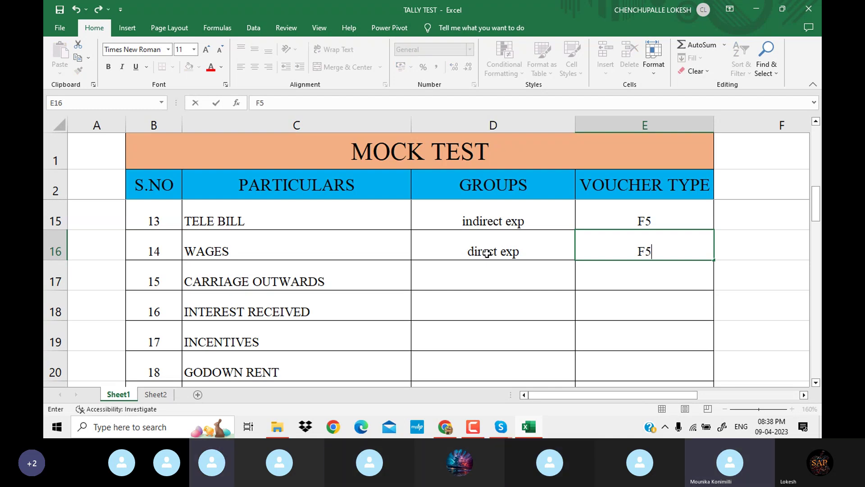
key(Return)
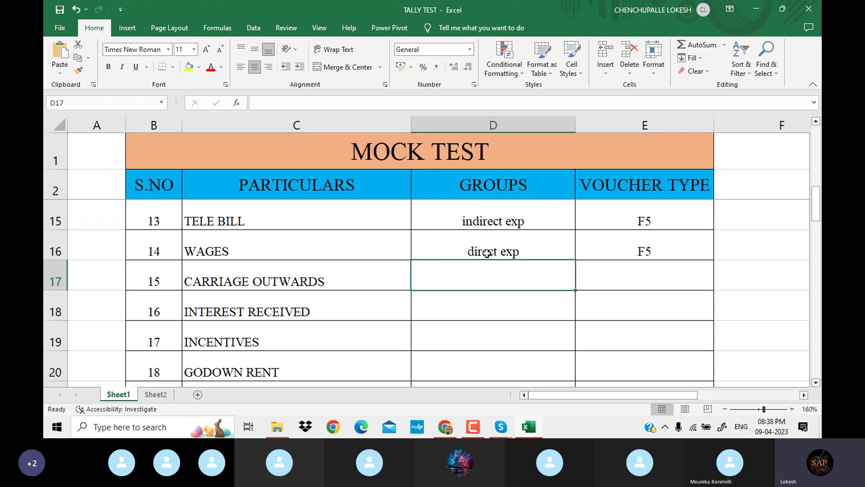
Fill in the CARRIAGE OUTWARDS row with the group "indirect exp" and the voucher type F5
text(I)
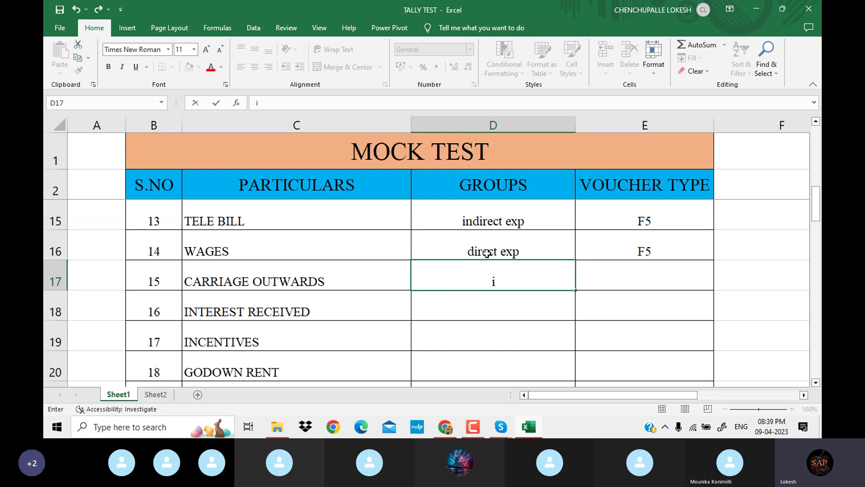
text(ND)
key(BackSpace)
key(BackSpace)
key(BackSpace)
text(ind)
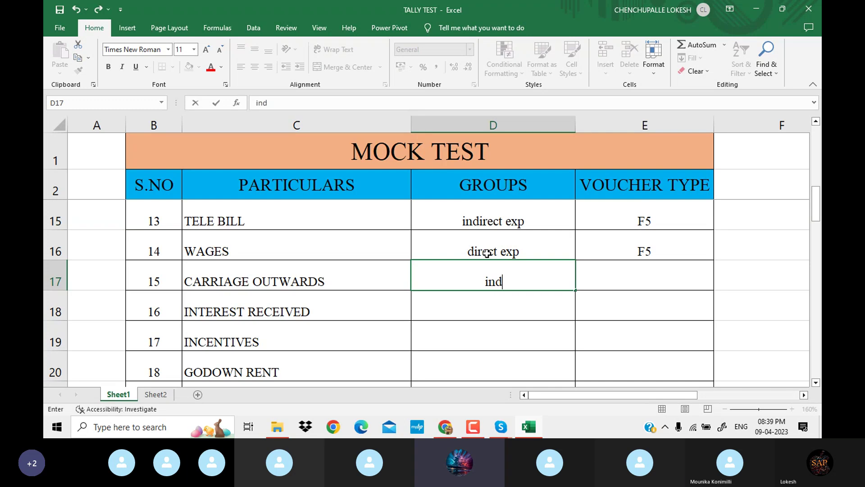
text(irect exp)
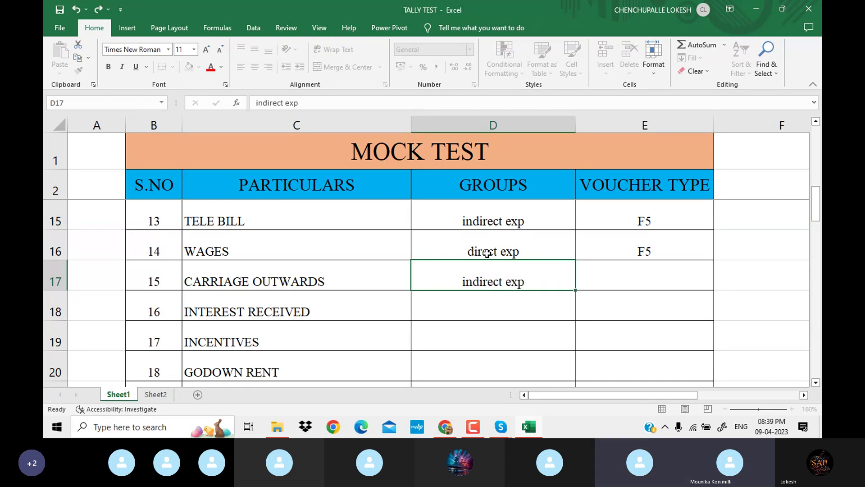
key(Right)
text(F5)
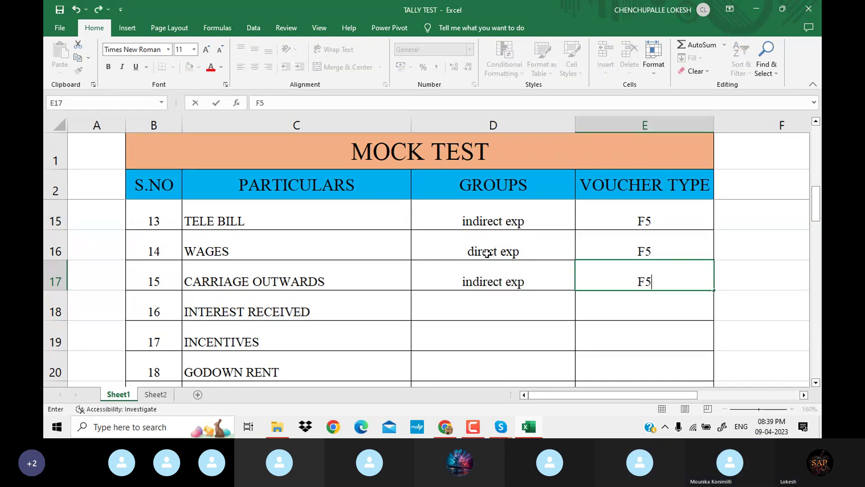
key(Down)
key(Left)
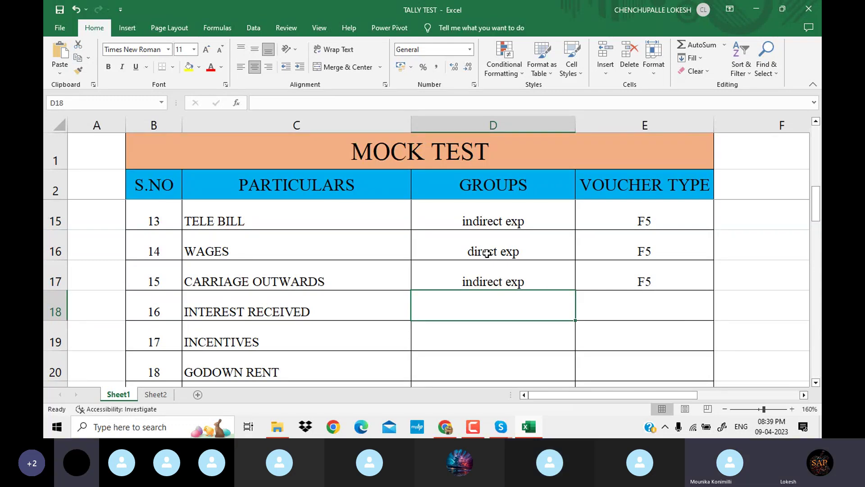
Fill in the INTEREST RECEIVED row with the group "indirect income" and the voucher type F6
text(IN)
key(BackSpace)
key(BackSpace)
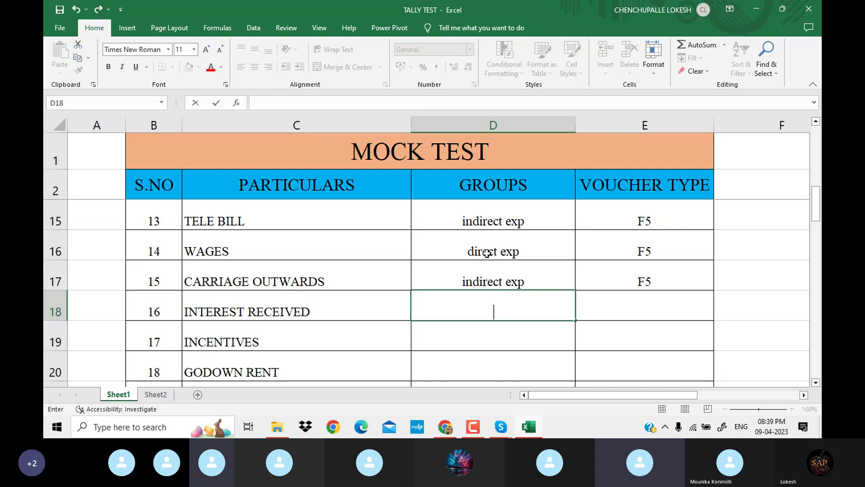
text(indirect)
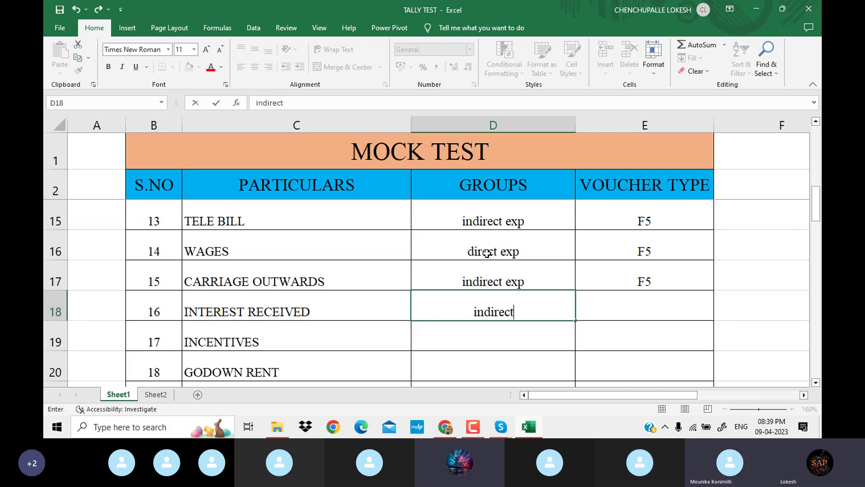
text( e)
key(BackSpace)
key(BackSpace)
key(BackSpace)
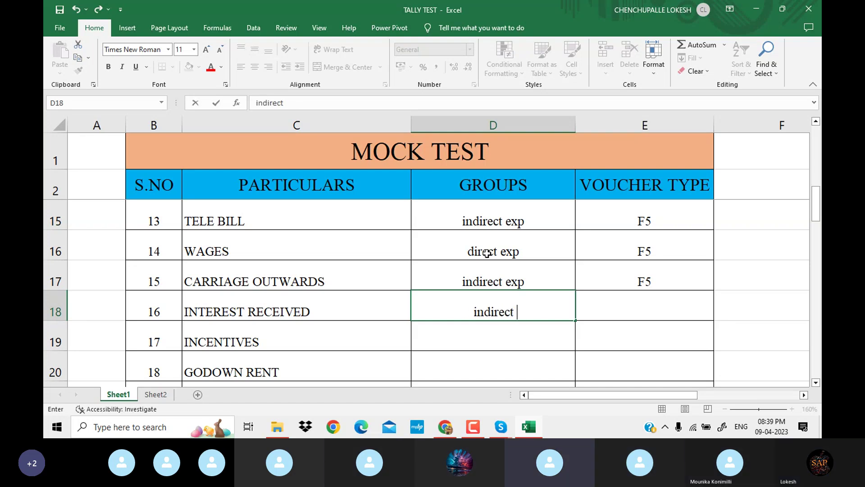
text(income)
key(Tab)
text(F5)
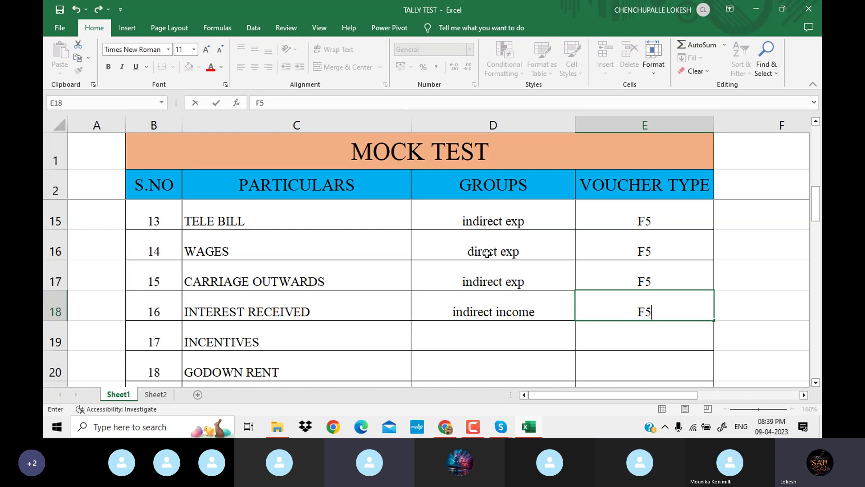
key(BackSpace)
text(6)
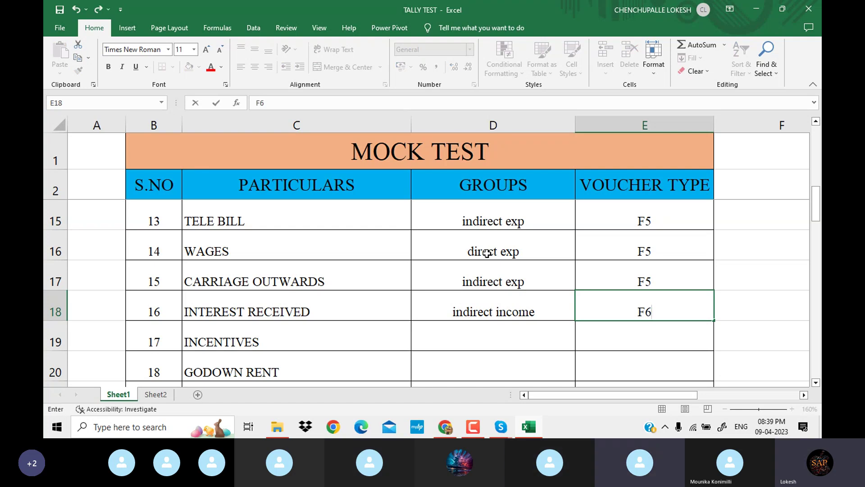
key(Return)
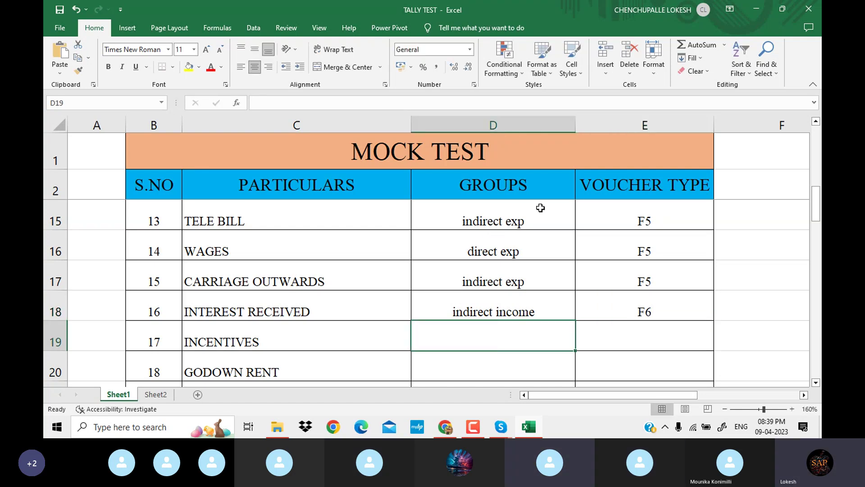
Copy the group "indirect exp" and voucher type F5 from the CARRIAGE OUTWARDS row into the INCENTIVES row
scroll(482, 301, down, 1)
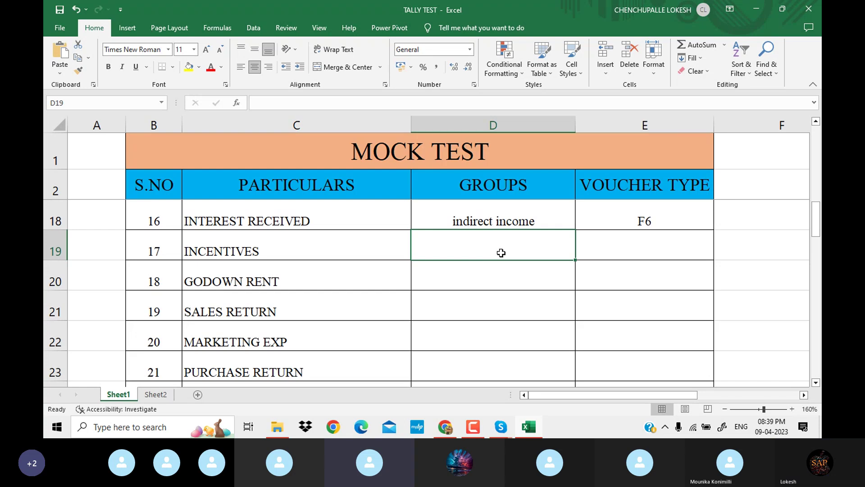
scroll(506, 250, up, 1)
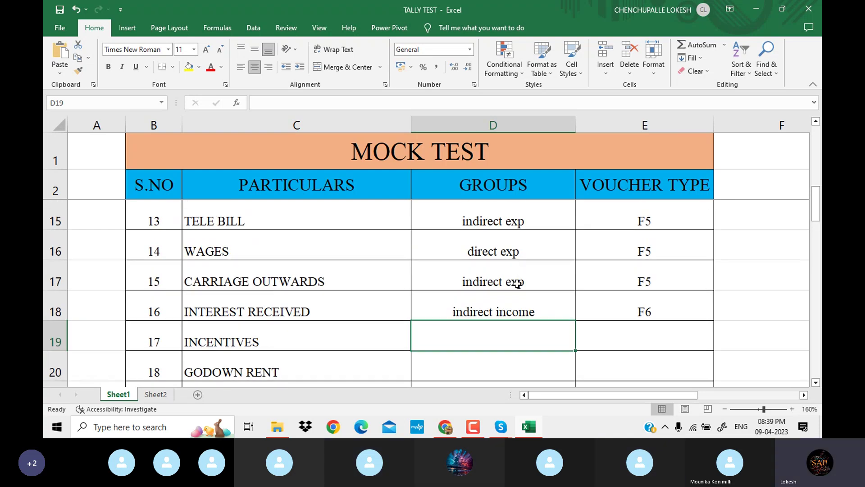
drag(515, 282, 615, 291)
key(ctrl+c)
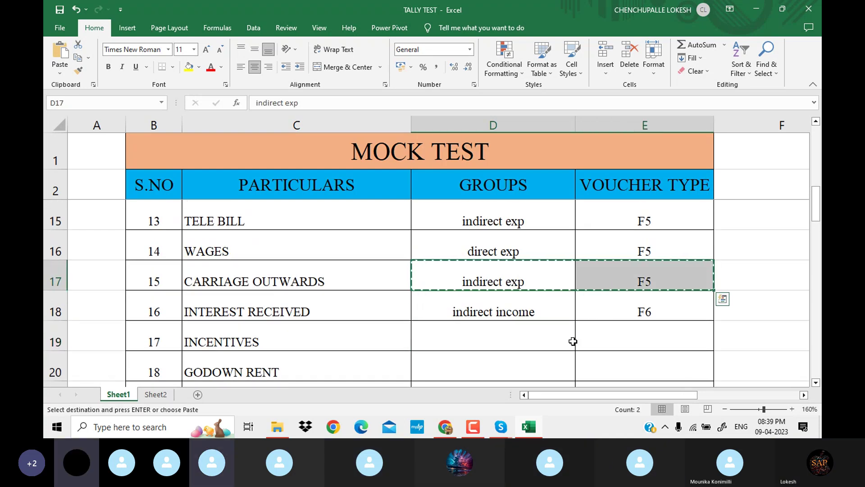
click(501, 340)
key(ctrl+v)
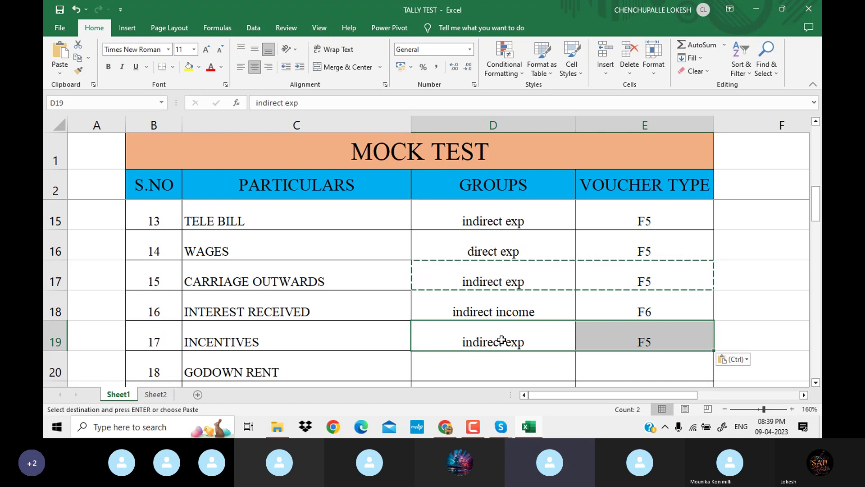
key(Escape)
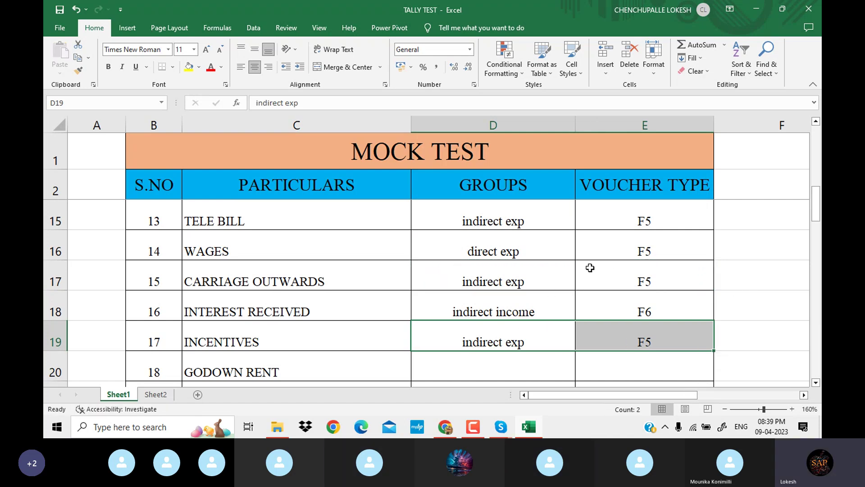
Copy the group "direct exp" and voucher type F5 from the WAGES row into the GODOWN RENT row
scroll(542, 270, down, 1)
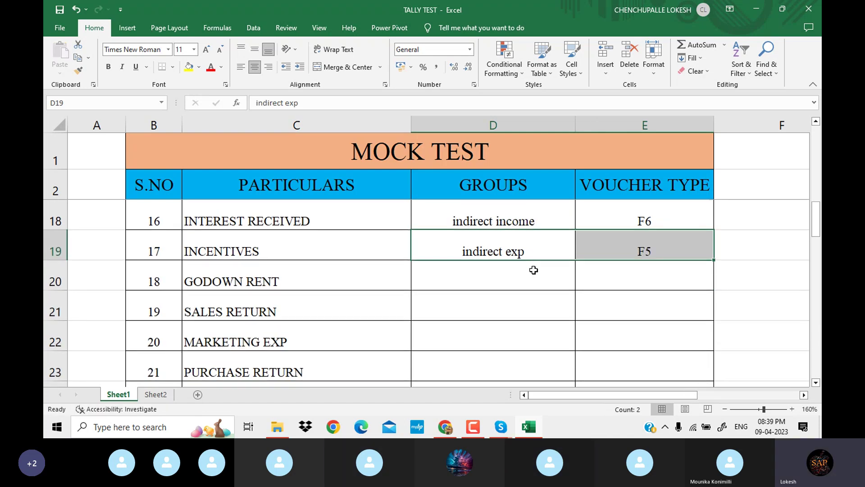
click(491, 277)
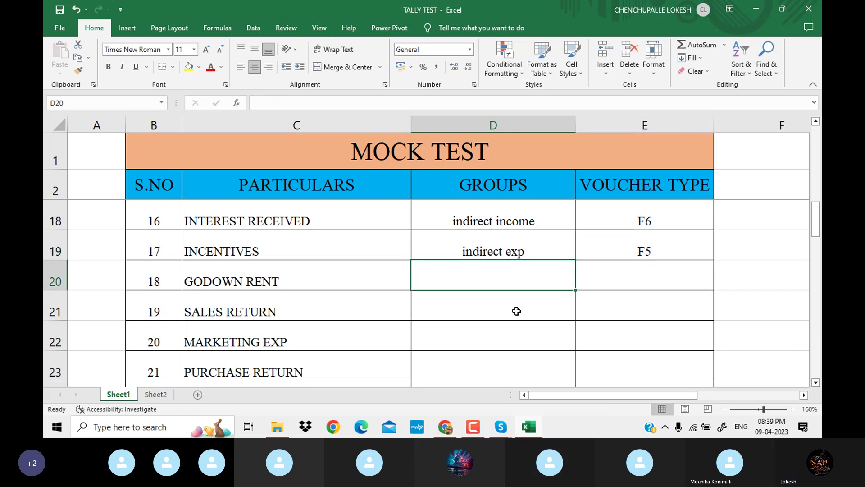
scroll(508, 294, up, 2)
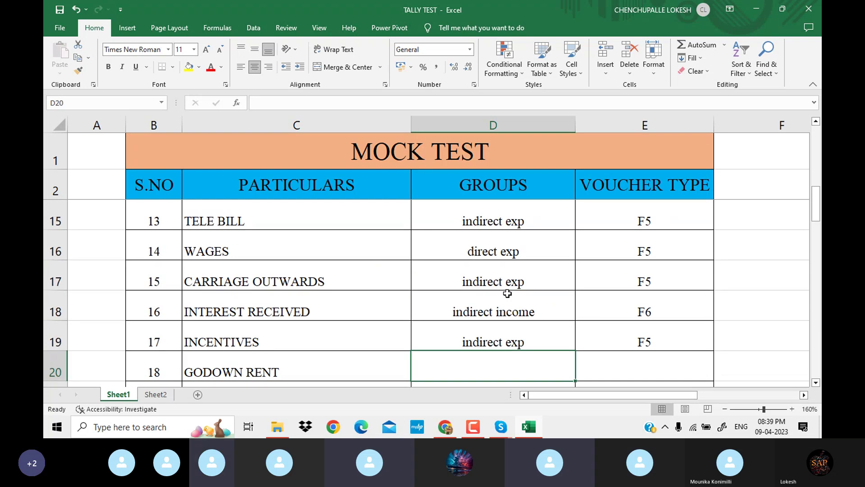
drag(527, 337, 653, 340)
scroll(604, 326, down, 2)
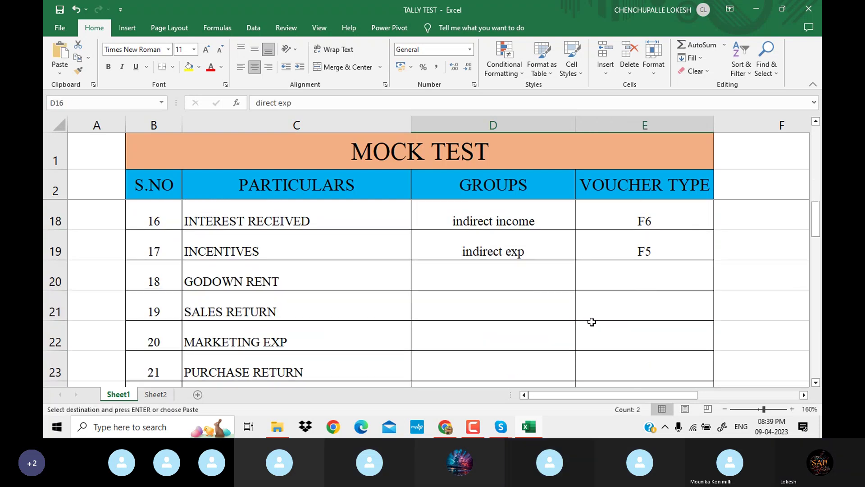
click(526, 282)
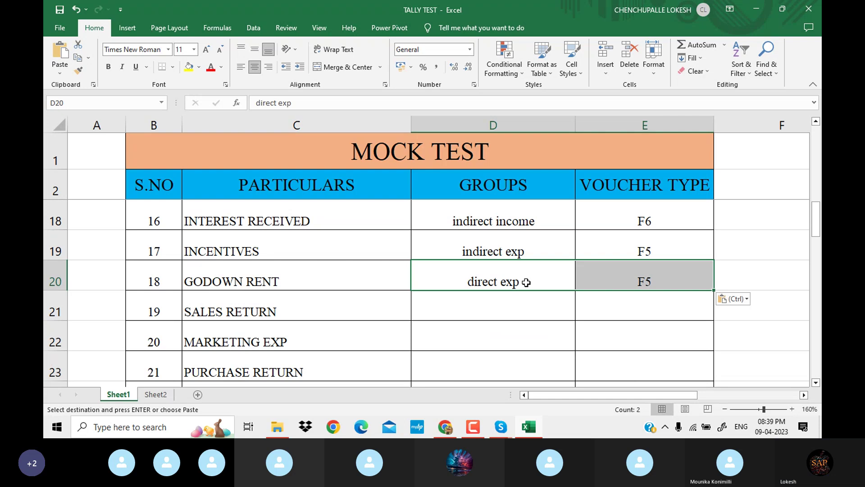
key(Escape)
Fill in the SALES RETURN row with the group "sales" and the voucher type F7
click(478, 307)
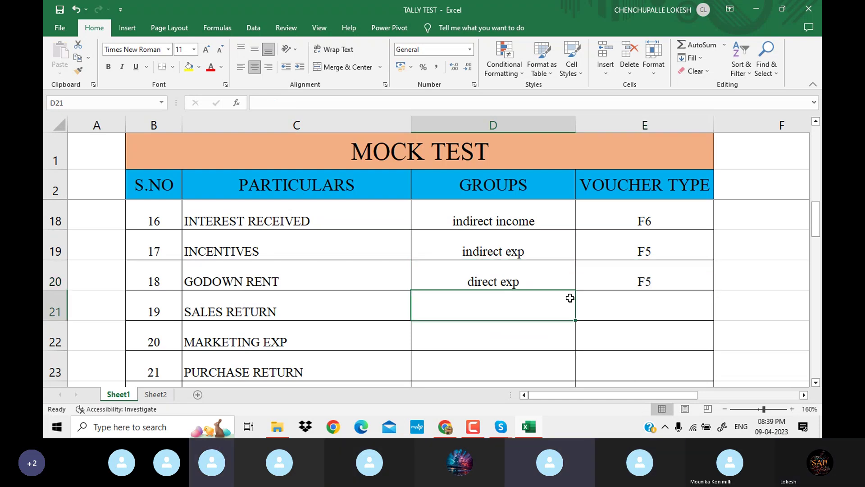
text(SA)
key(BackSpace)
key(BackSpace)
text(sales)
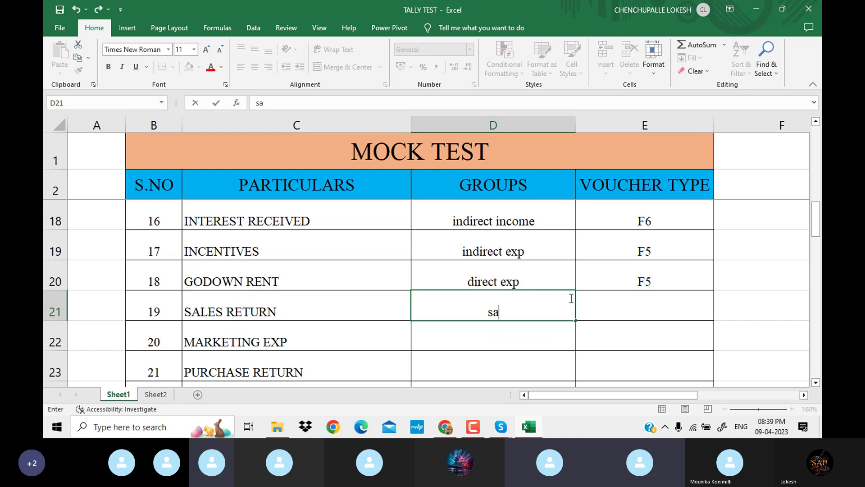
key(Tab)
text(F7)
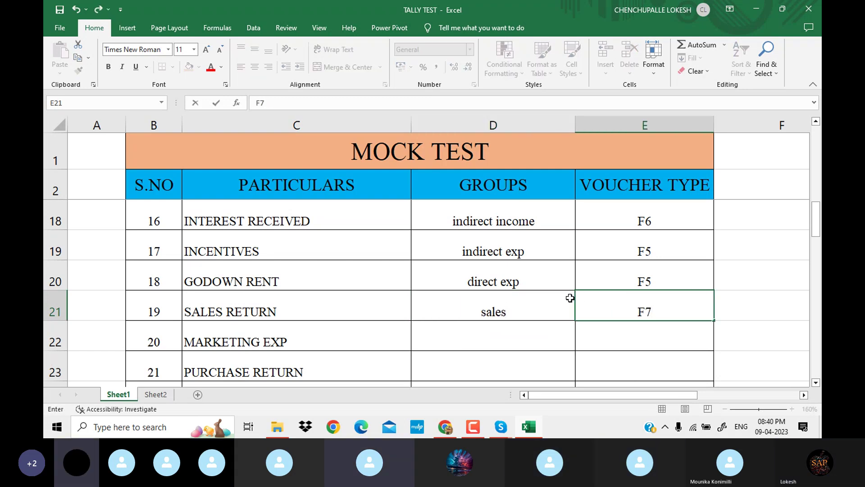
key(Return)
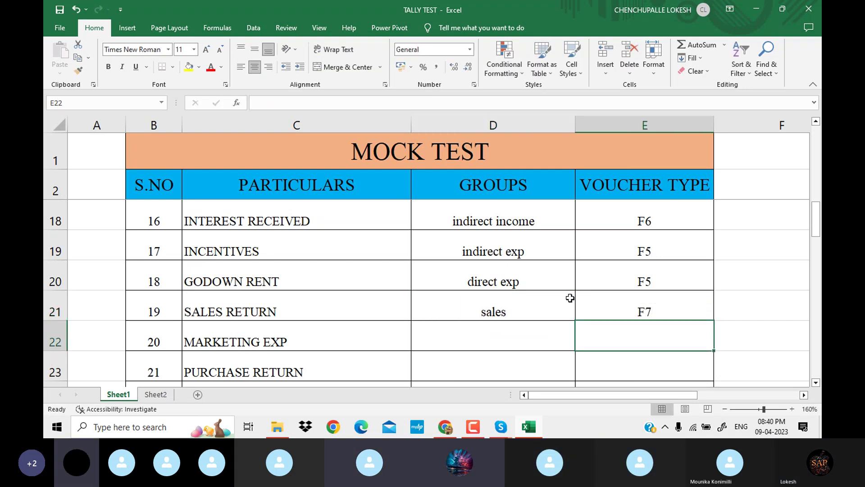
key(Left)
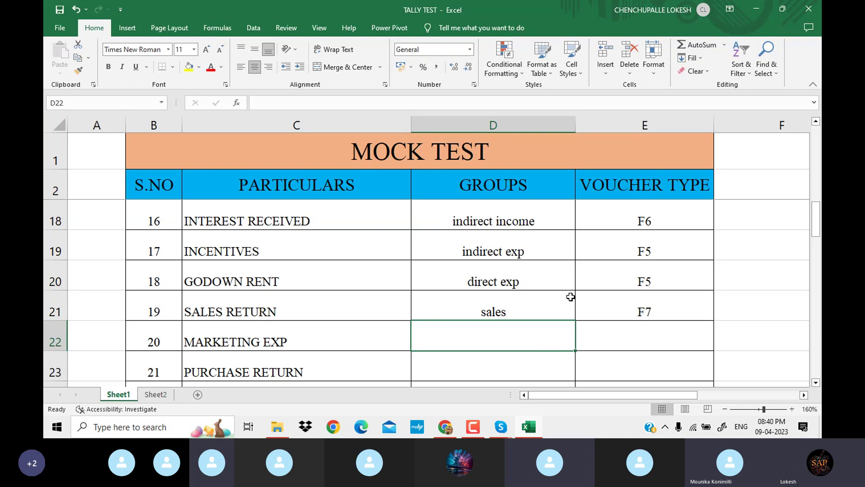
Fill in the MARKETING EXP row with the group "indirect exp" and the voucher type F5
scroll(529, 313, down, 1)
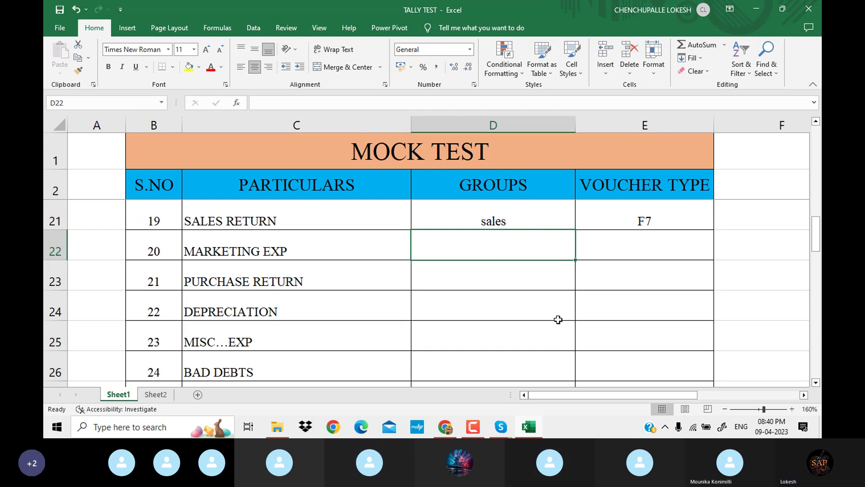
text(IN)
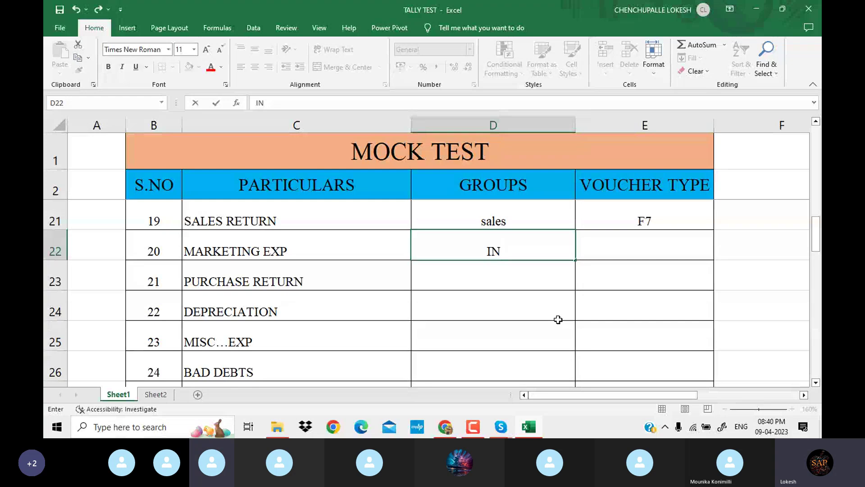
key(BackSpace)
key(BackSpace)
text(i)
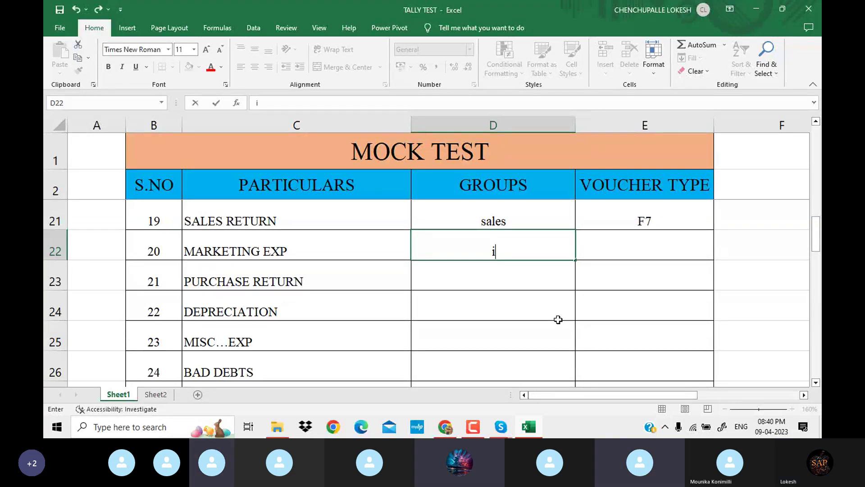
text(ndirect e)
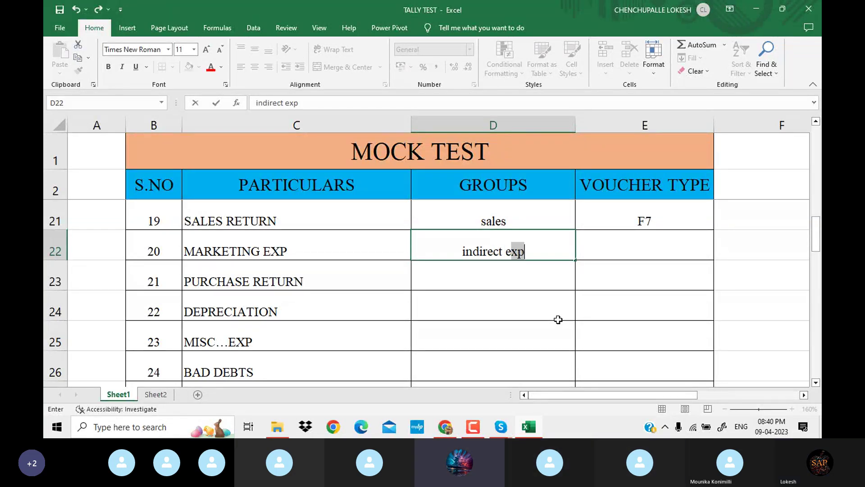
key(Right)
text(F5)
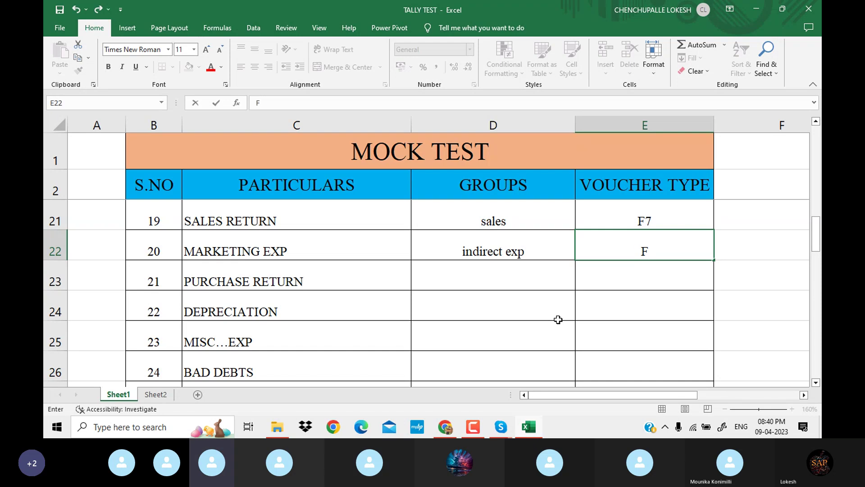
key(Return)
key(Left)
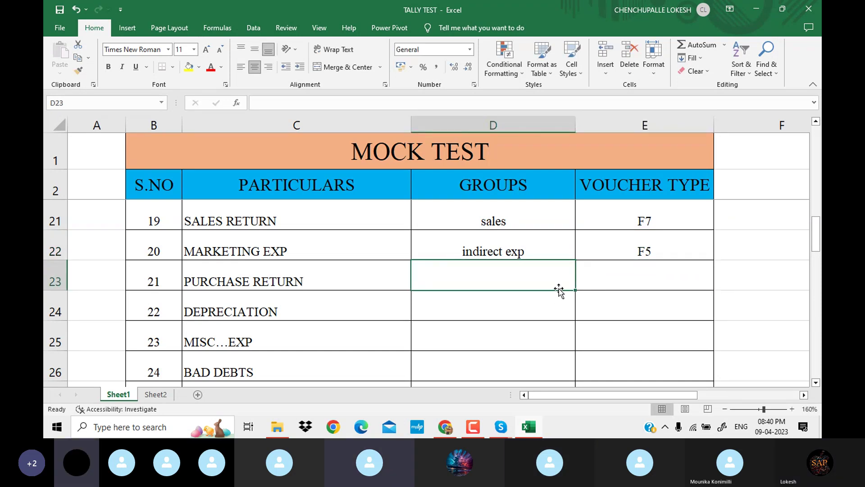
Fill in the PURCHASE RETURN row with the group "purchase" and the voucher type F7
text(pu)
key(Right)
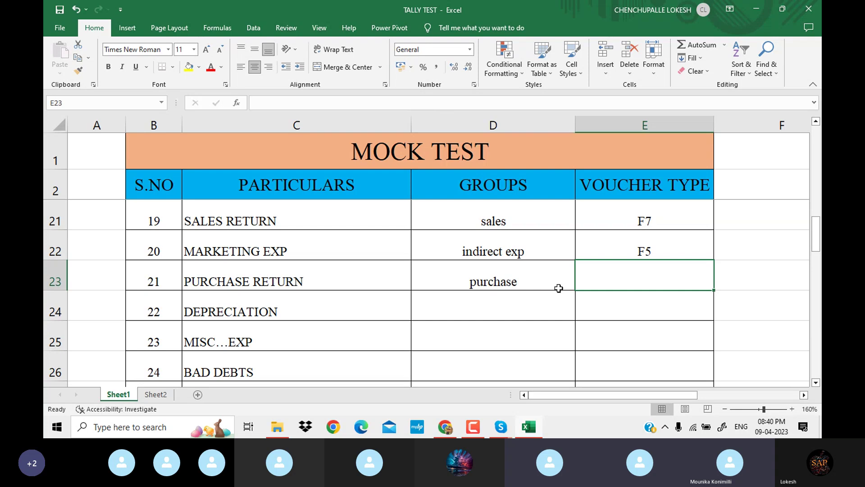
text(F)
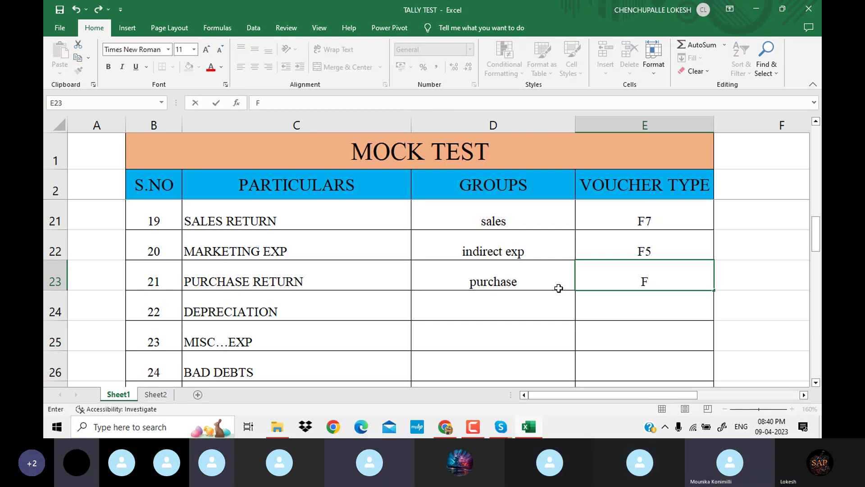
text(7)
key(Return)
key(Left)
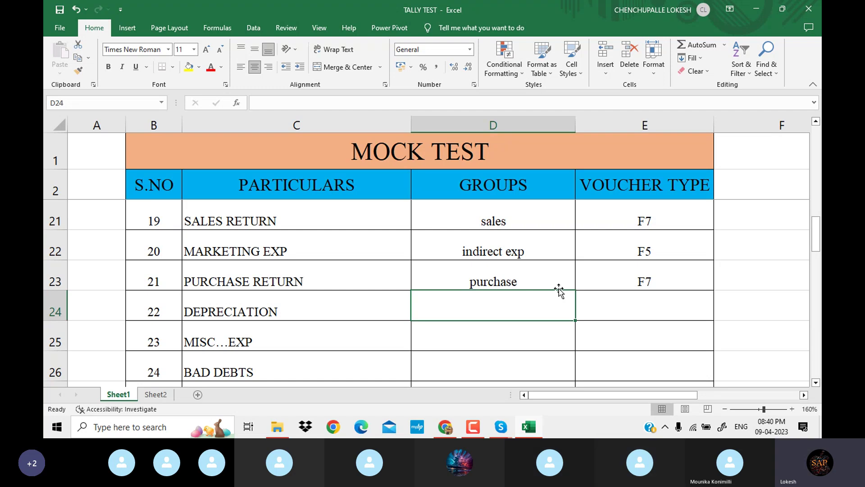
Fill in the DEPRECIATION row with the group "indirect exp" and the voucher type F7
scroll(559, 290, down, 1)
scroll(559, 290, up, 1)
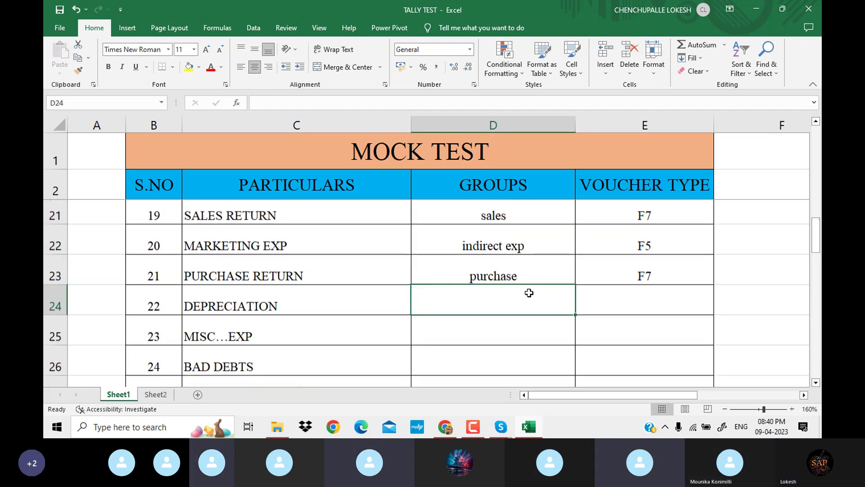
text(IN)
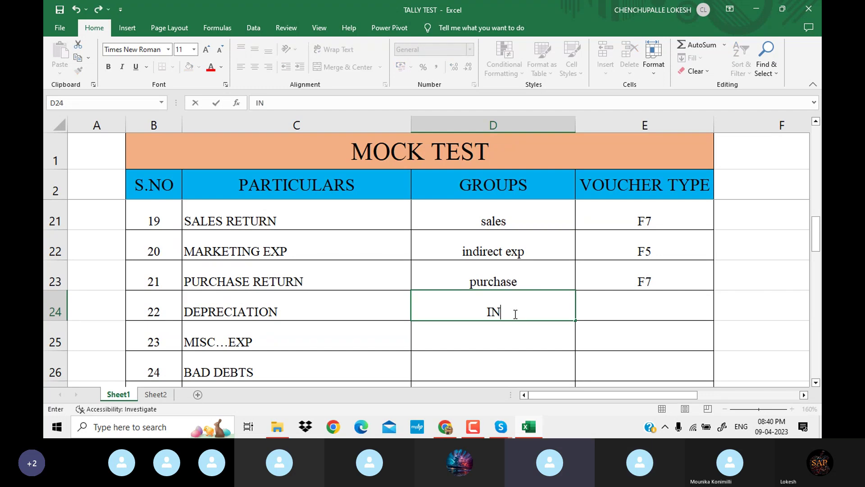
text(dire)
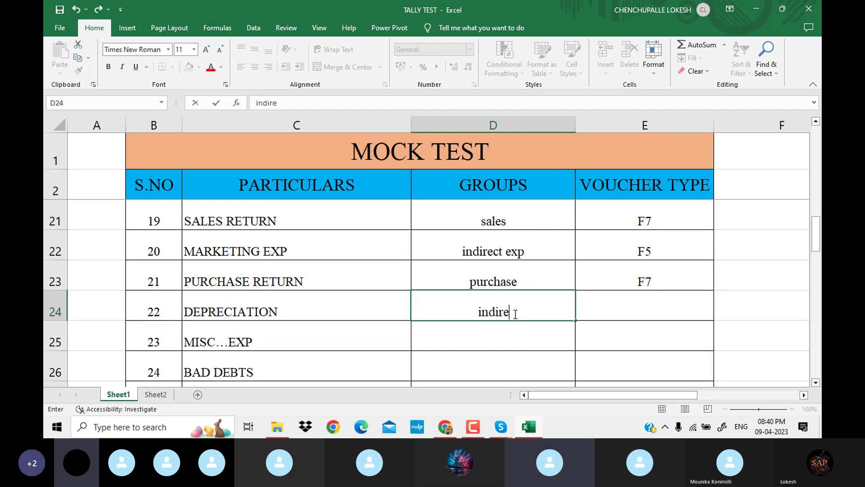
text(ct exp)
key(Tab)
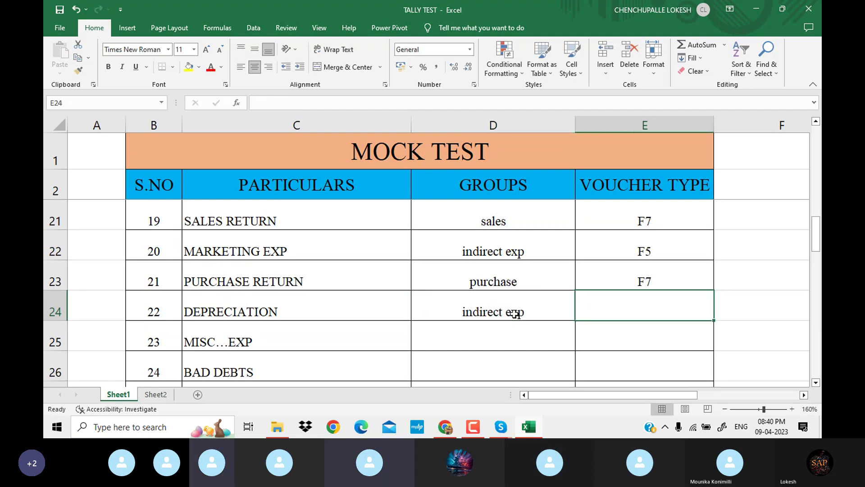
text(F7)
key(Return)
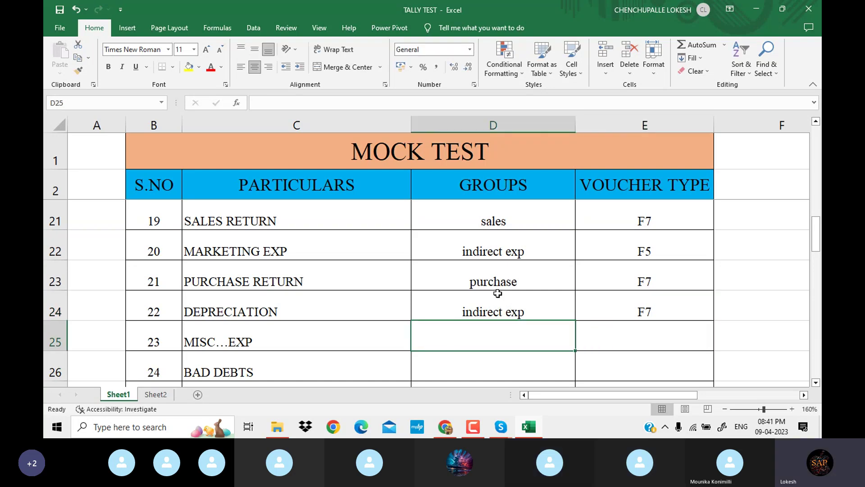
Copy the group "indirect exp" from the DEPRECIATION row into the MISC…EXP row
scroll(497, 294, down, 1)
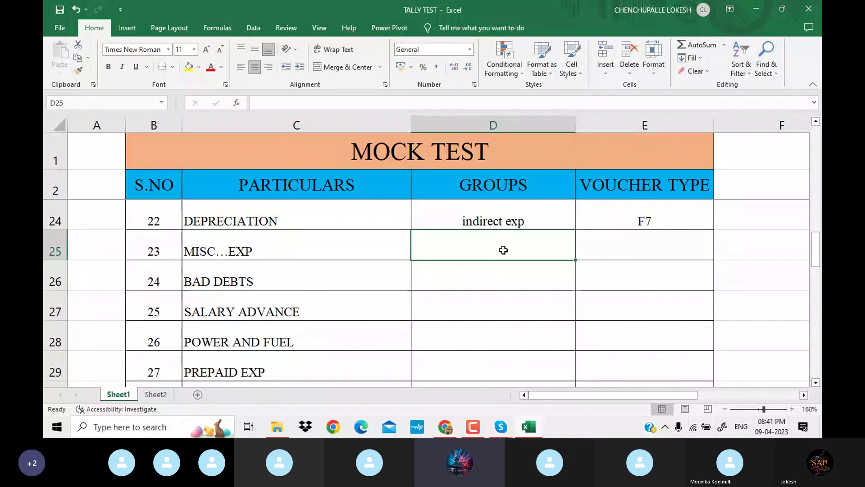
click(528, 225)
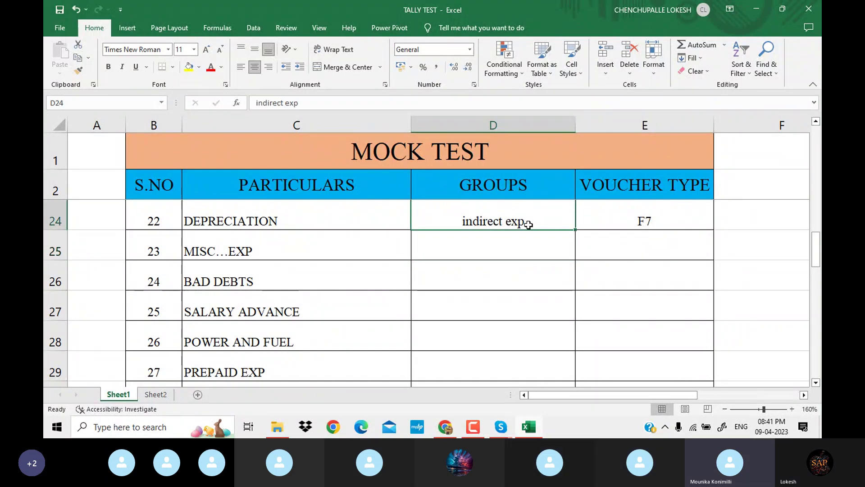
key(ctrl+c)
click(520, 242)
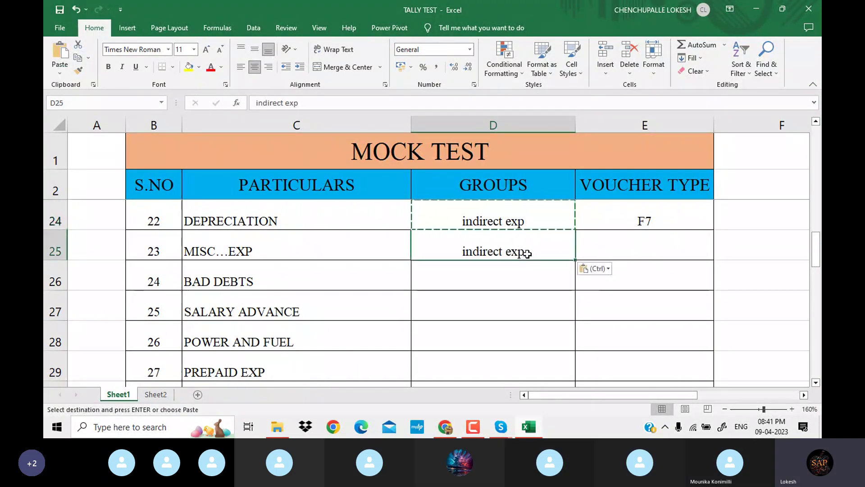
key(Escape)
Copy the voucher type F5 from the MARKETING EXP row into the MISC…EXP row
scroll(526, 251, up, 1)
click(652, 252)
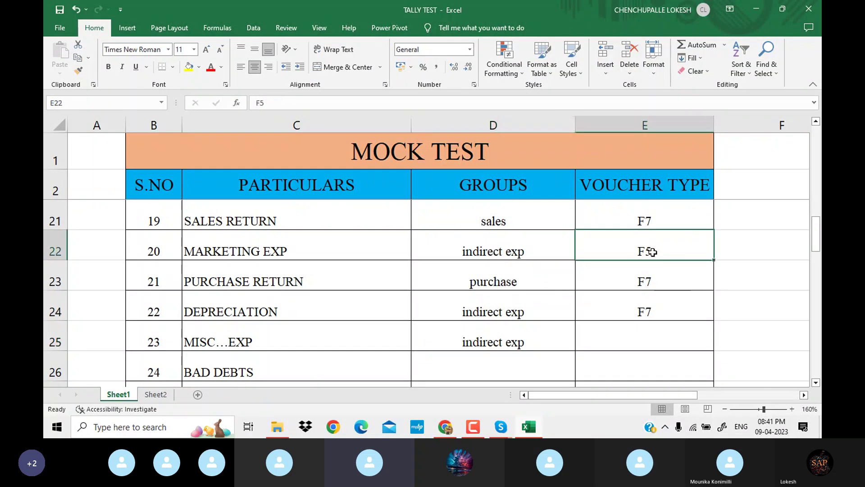
key(ctrl+c)
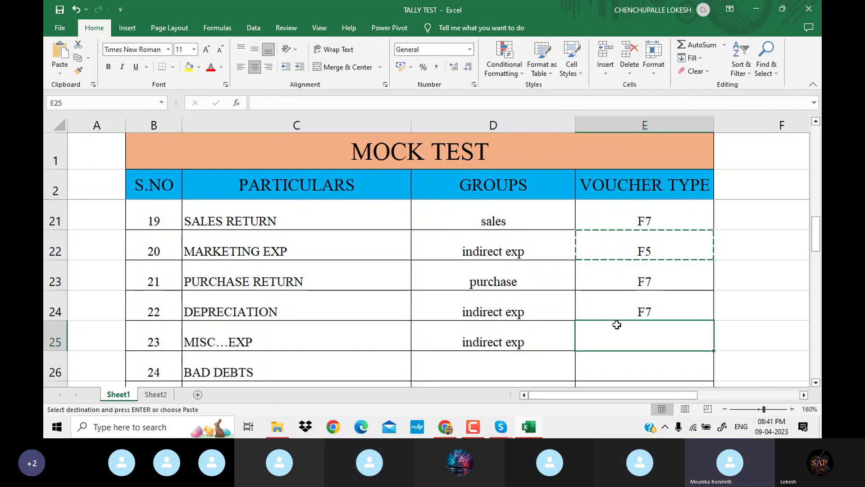
key(ctrl+v)
key(Escape)
scroll(526, 311, down, 1)
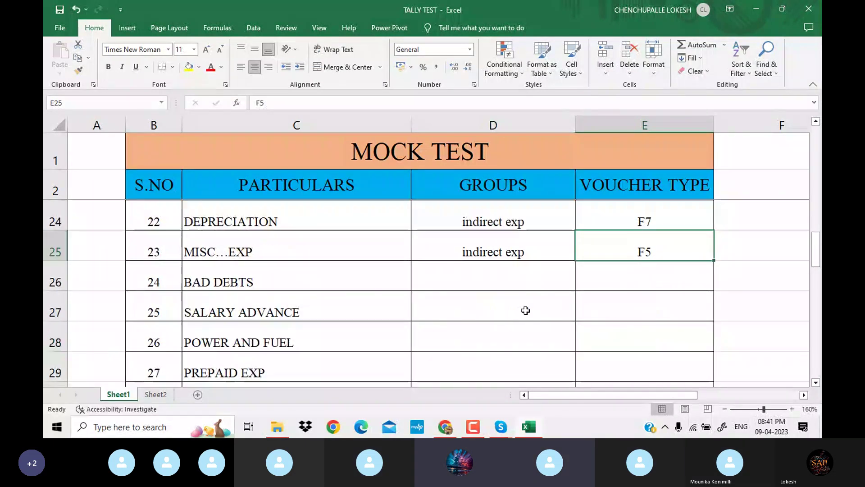
Copy the group "indirect exp" and voucher type F5 from the MISC…EXP row into the BAD DEBTS row
click(492, 279)
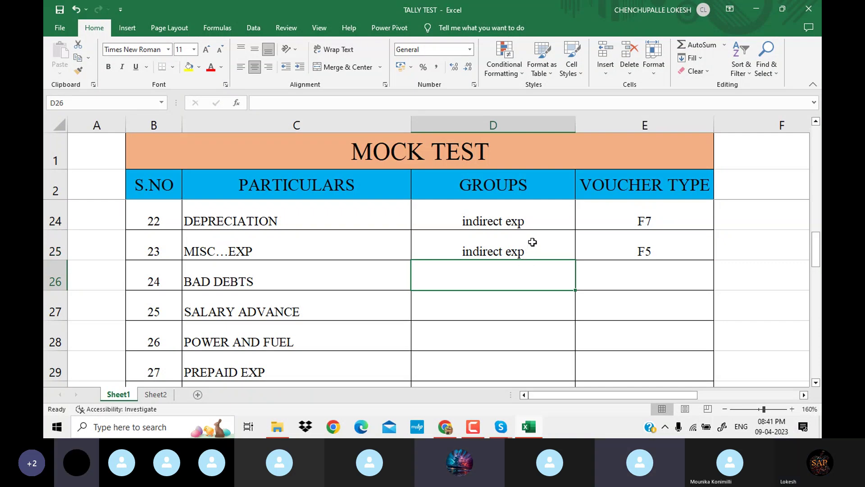
drag(532, 242, 614, 244)
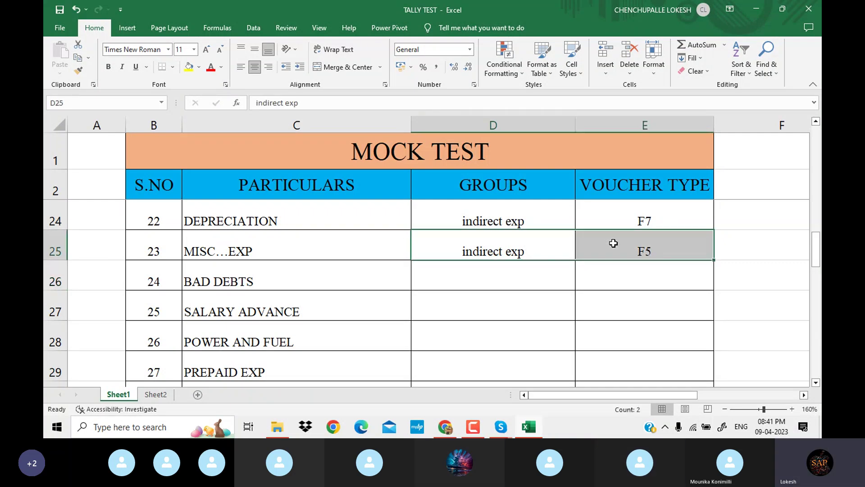
click(539, 279)
key(ctrl+v)
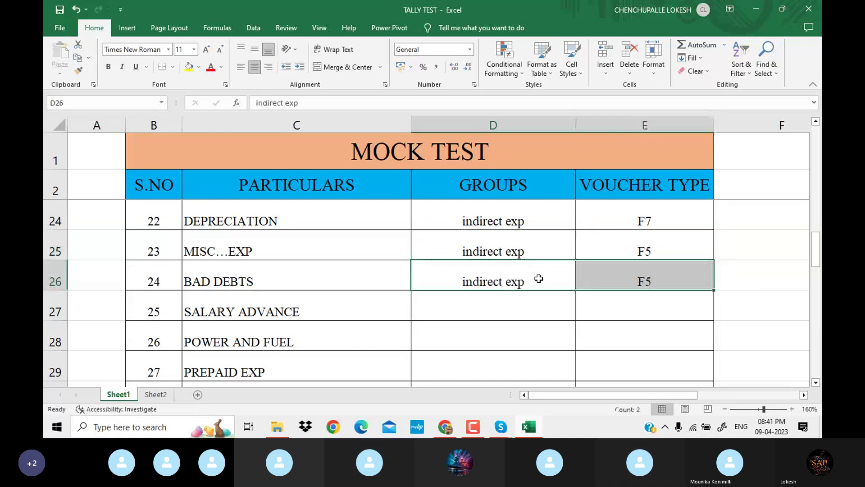
Fill in the SALARY ADVANCE row with the group "current asset" and the voucher type F5
click(495, 315)
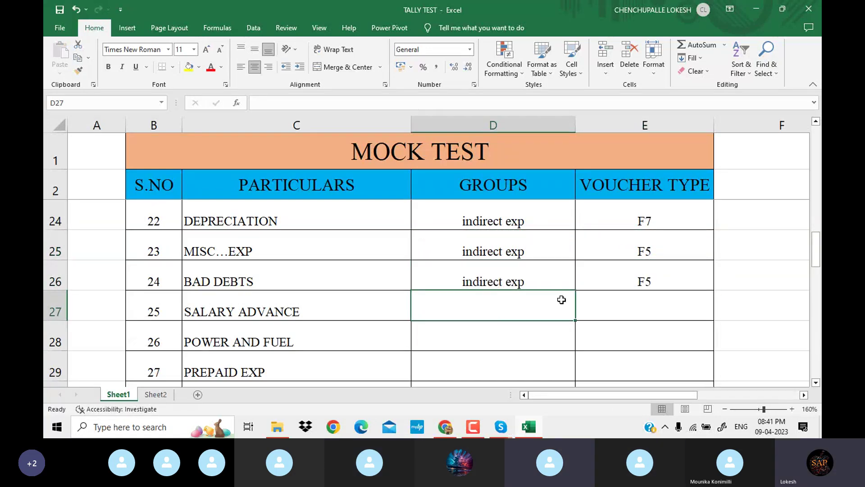
scroll(516, 310, down, 1)
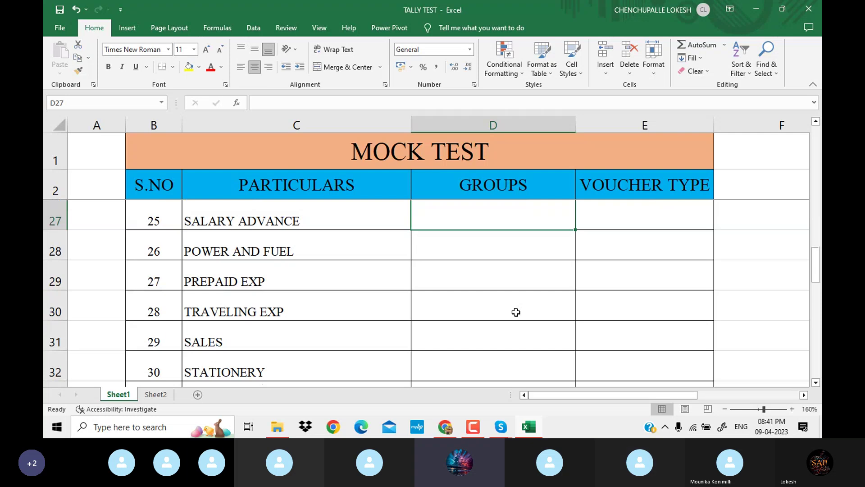
scroll(516, 312, up, 1)
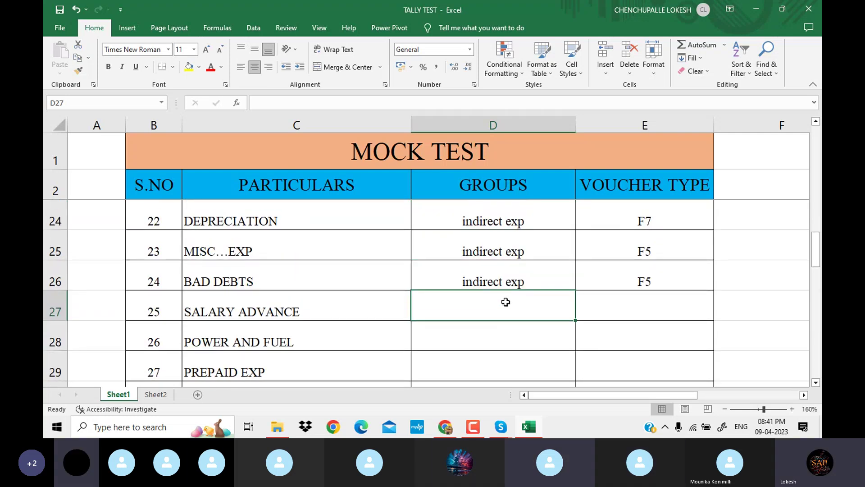
text(cU)
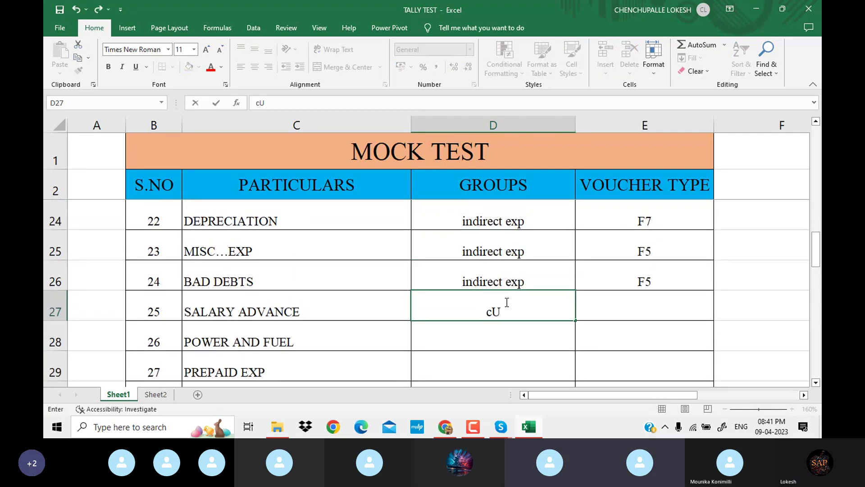
text(curr)
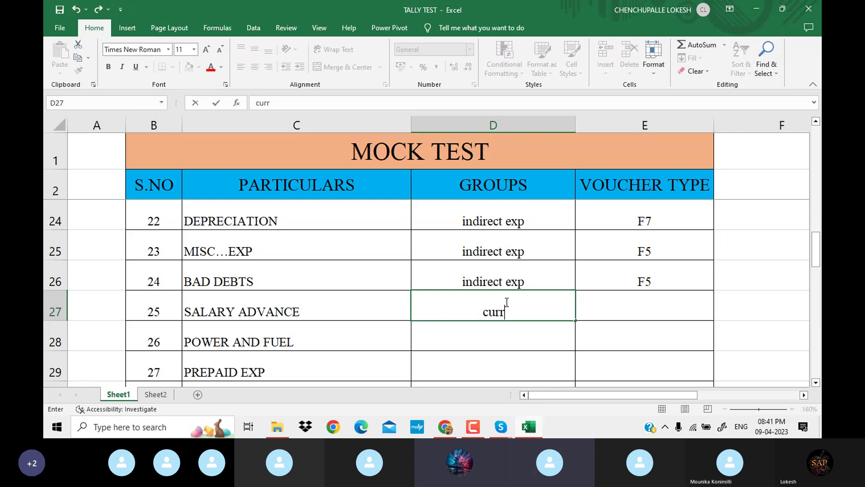
text(ent asse)
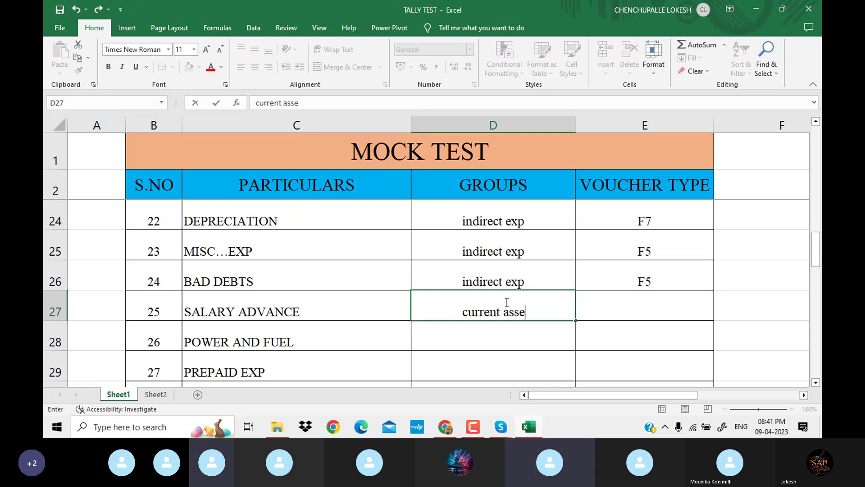
text(t)
key(Tab)
text(F)
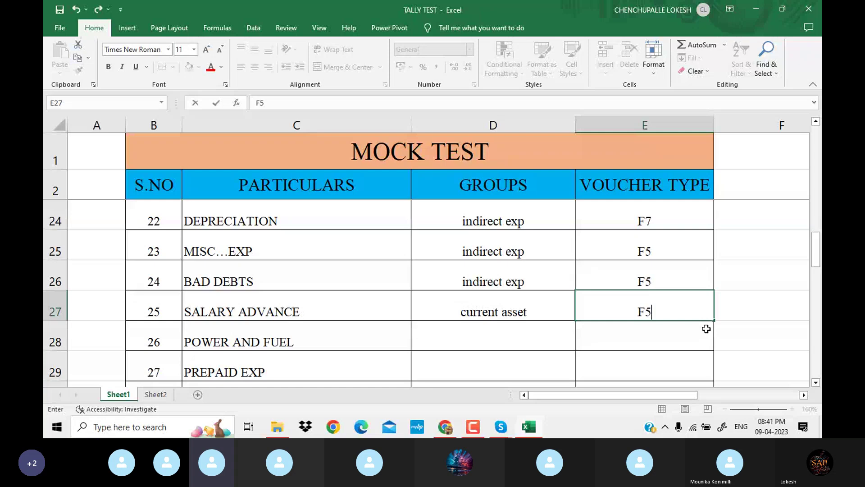
Copy the group "direct exp" and voucher type F5 from the GODOWN RENT row into the POWER AND FUEL row
click(434, 341)
scroll(476, 290, down, 1)
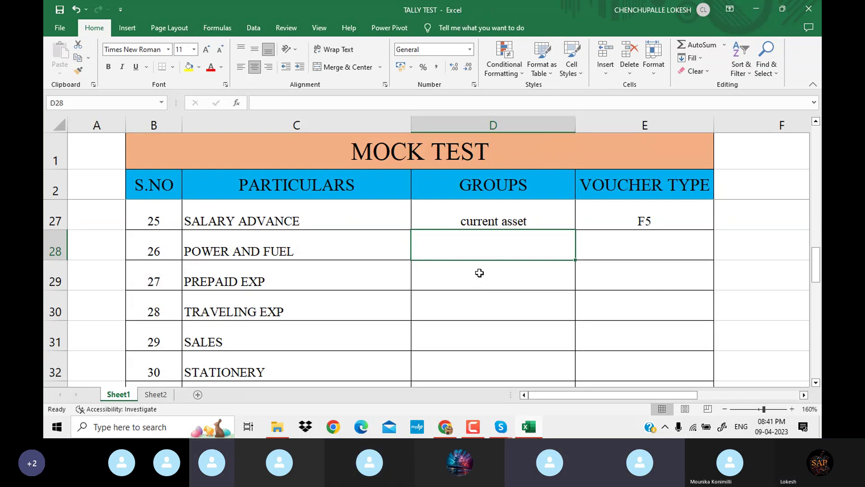
scroll(485, 256, up, 1)
scroll(489, 253, up, 2)
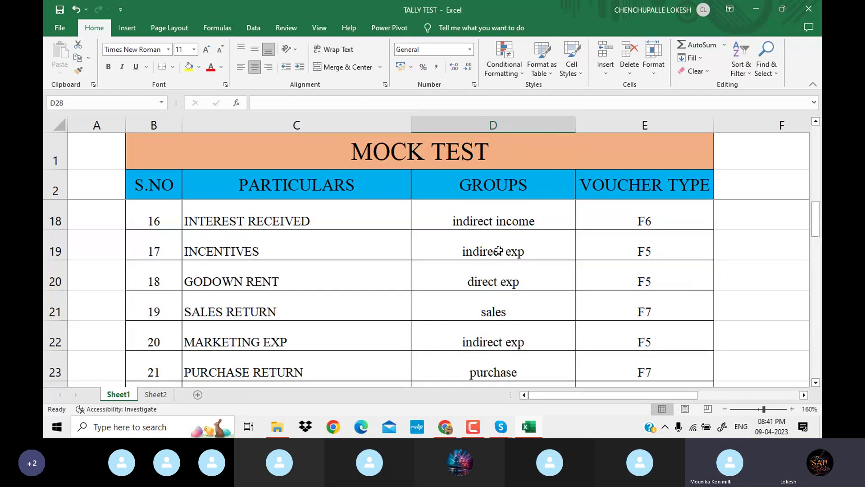
drag(509, 277, 641, 282)
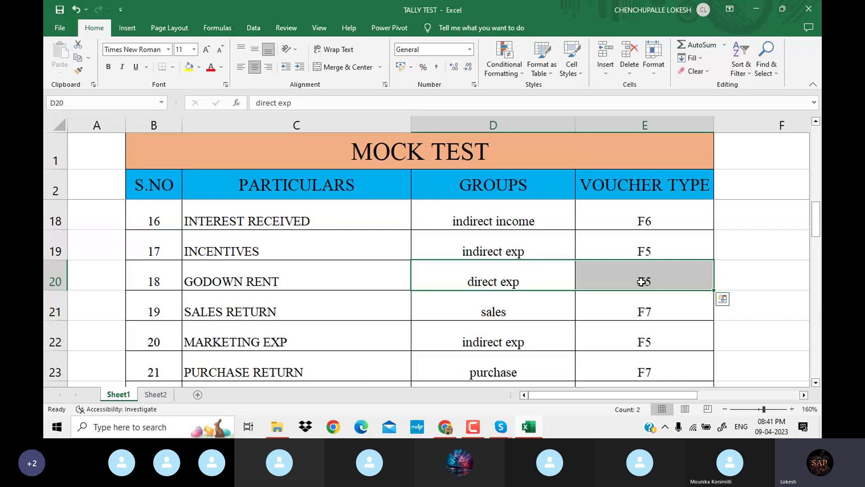
key(ctrl+c)
scroll(522, 299, down, 2)
scroll(516, 280, down, 1)
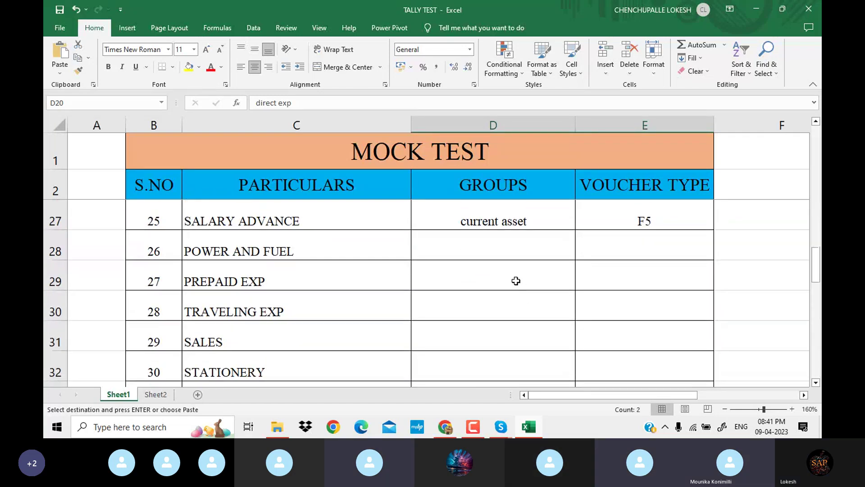
click(514, 249)
key(ctrl+v)
key(Escape)
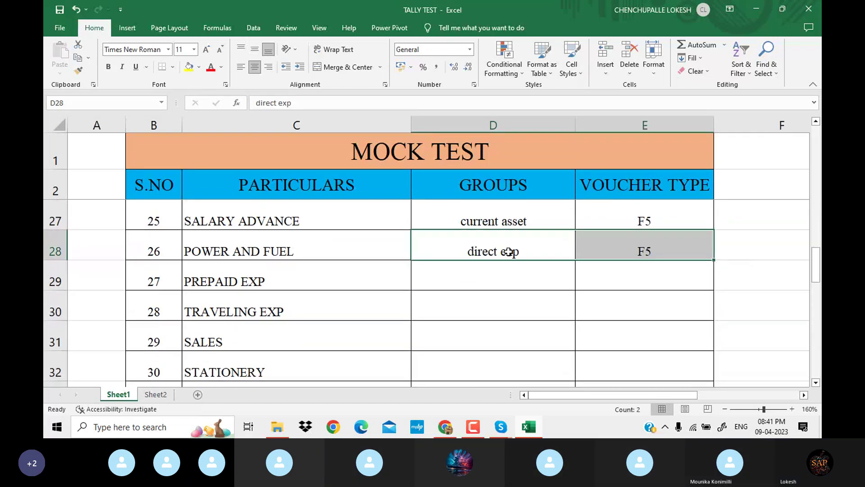
Copy the group "current asset" and voucher type F5 from the SALARY ADVANCE row into the PREPAID EXP row
click(482, 275)
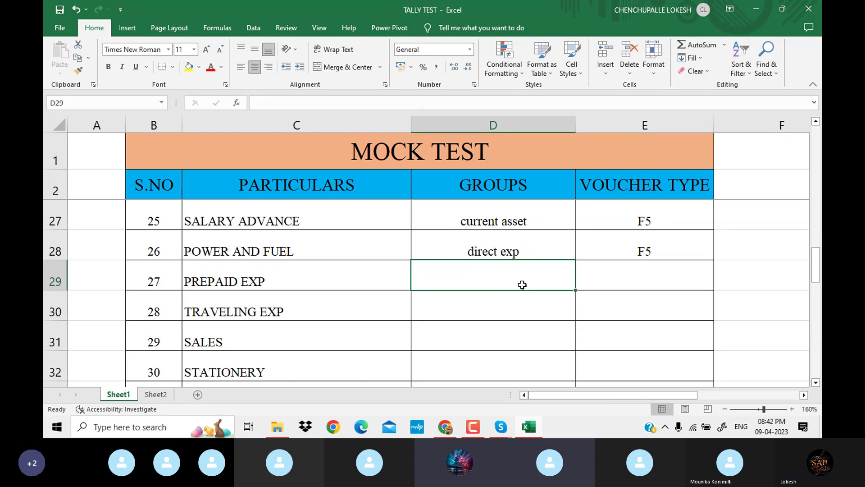
drag(562, 220, 611, 217)
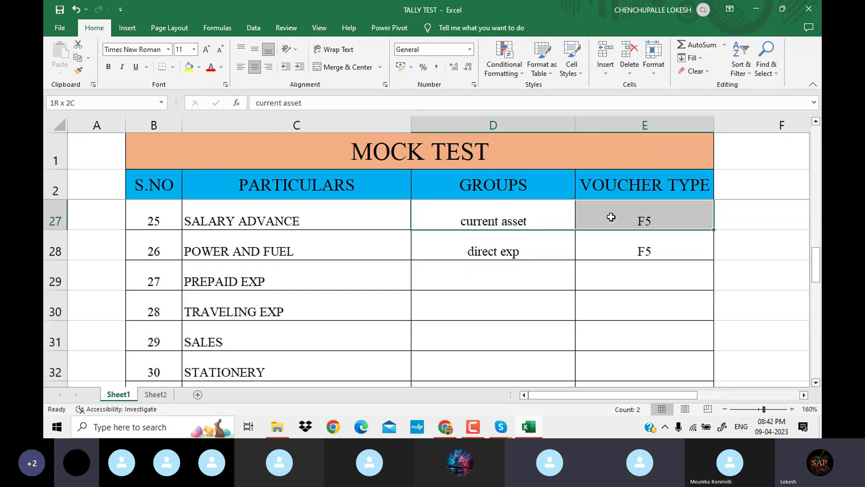
click(529, 279)
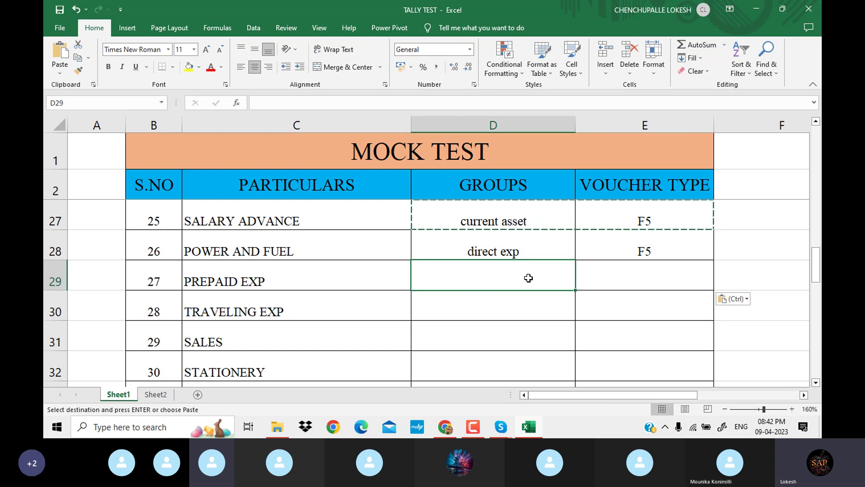
key(ctrl+v)
key(Escape)
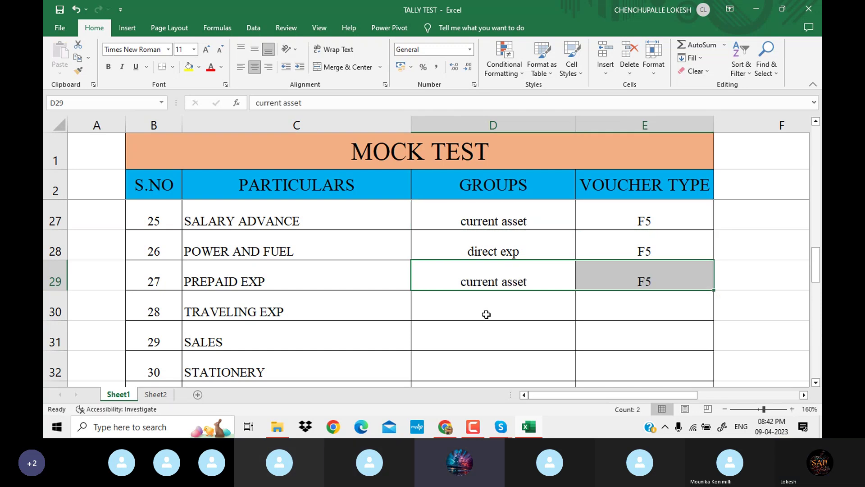
Copy the group "indirect exp" and voucher type F5 from the BAD DEBTS row into the TRAVELING EXP row
scroll(487, 314, down, 1)
scroll(486, 315, down, 2)
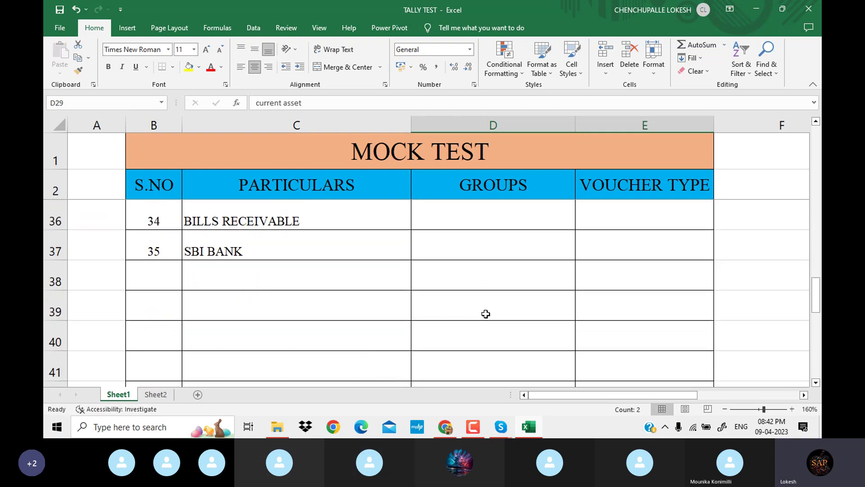
scroll(486, 314, up, 3)
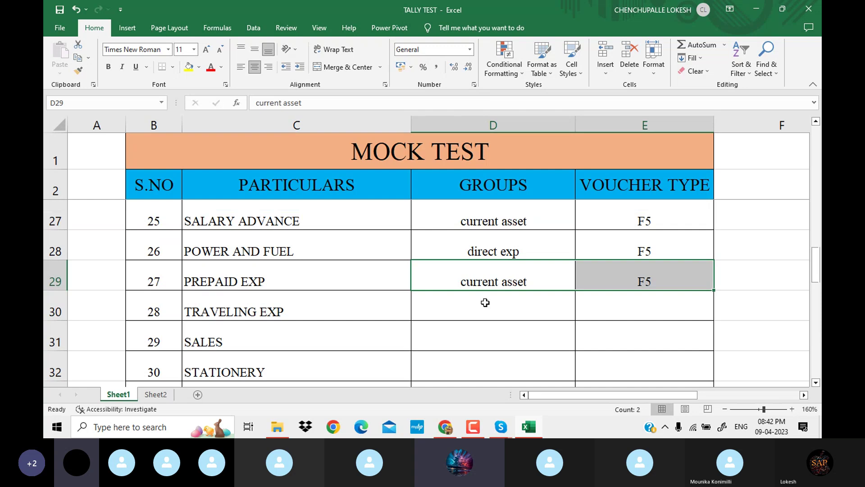
scroll(508, 234, up, 1)
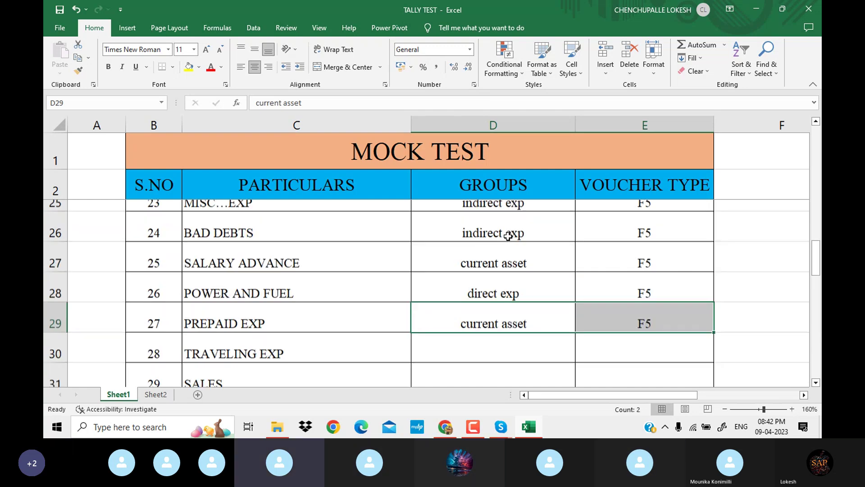
drag(518, 273, 602, 277)
key(ctrl+c)
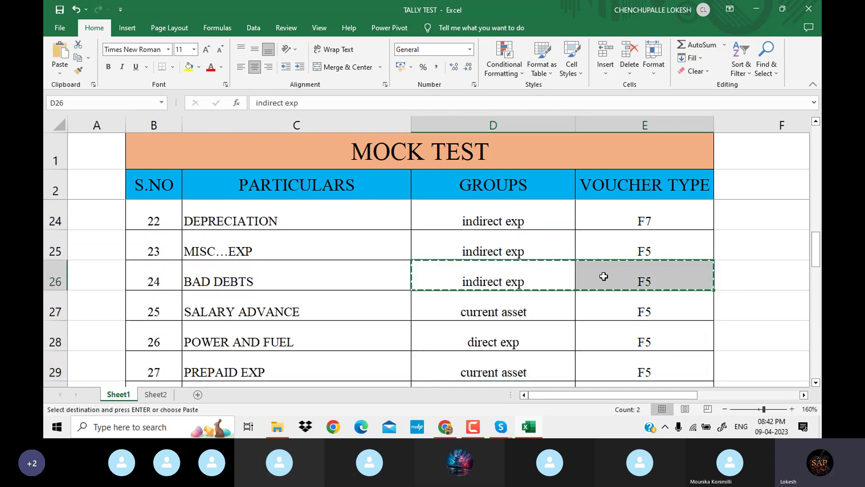
scroll(572, 247, down, 2)
scroll(555, 272, up, 1)
click(535, 302)
key(ctrl+v)
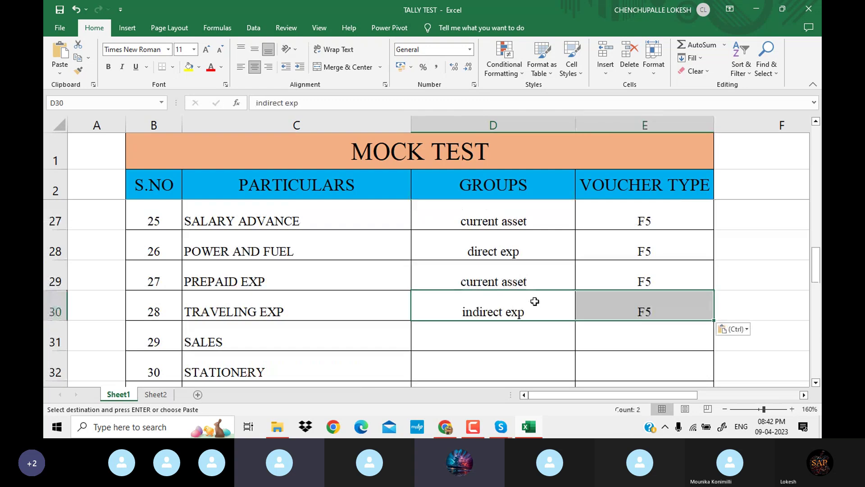
Fill in the SALES row with the group "sales" and the voucher type F8
click(494, 349)
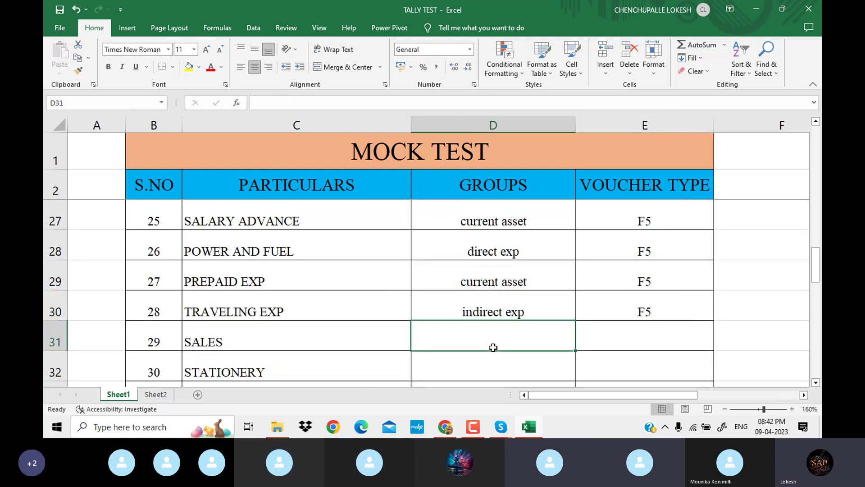
text(SA)
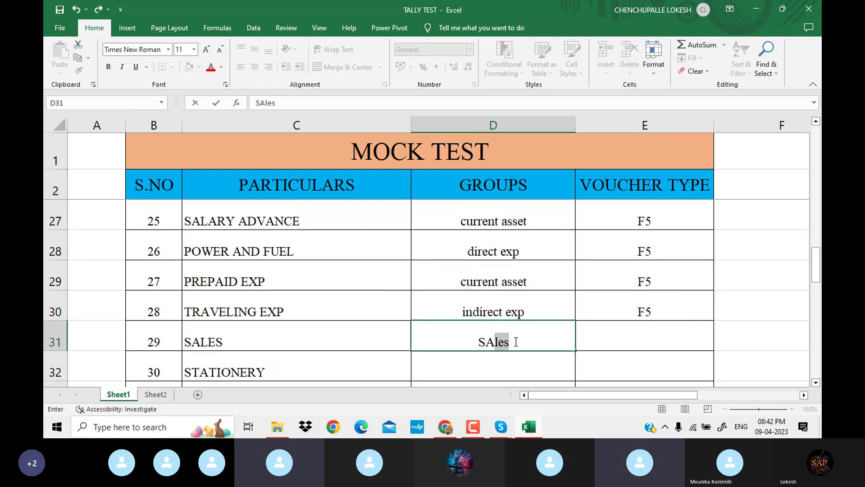
key(Tab)
text(F8)
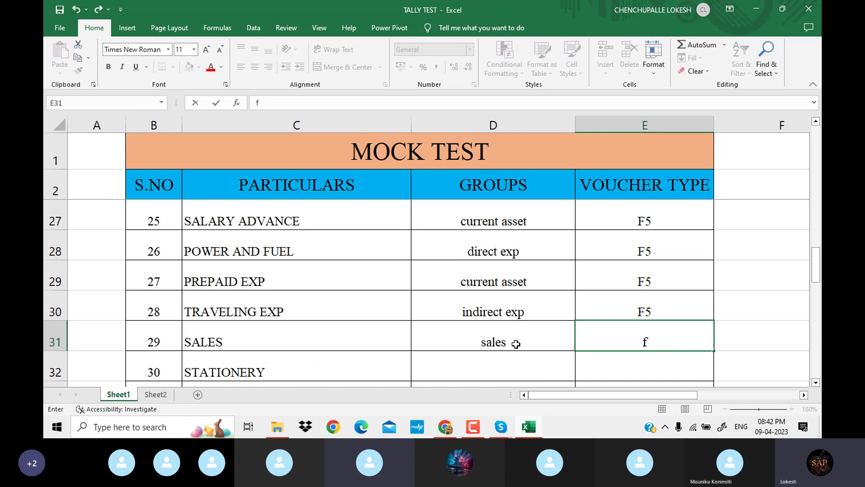
Copy the group "indirect exp" and voucher type F5 from the TRAVELING EXP row into the STATIONERY row
scroll(516, 338, down, 1)
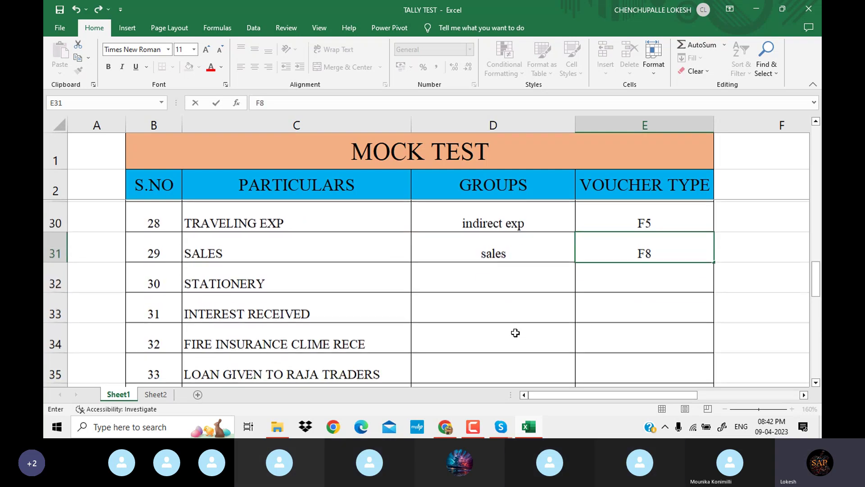
click(504, 280)
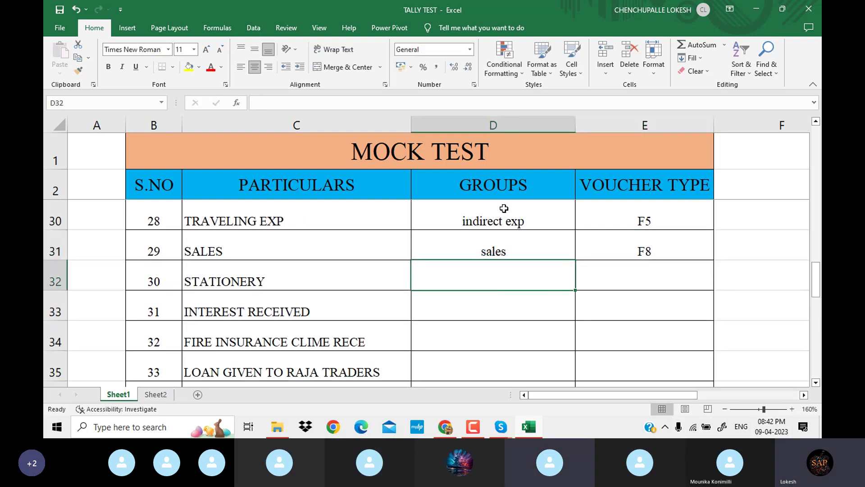
drag(528, 218, 607, 218)
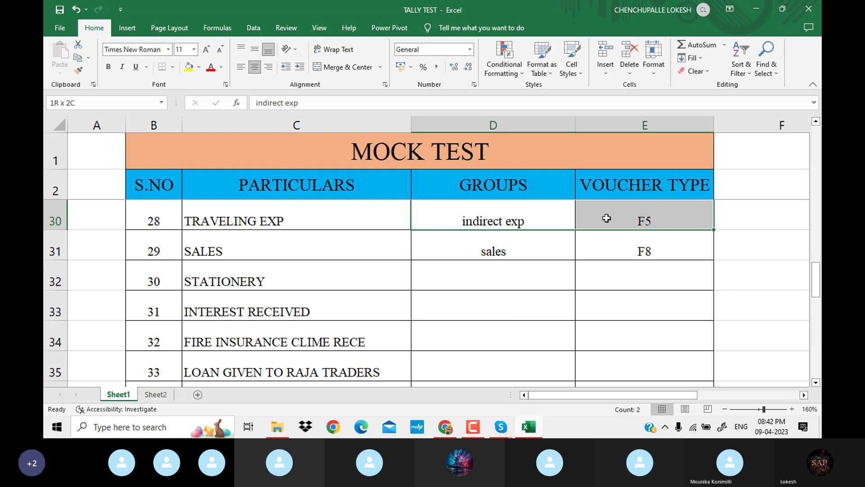
click(525, 280)
key(ctrl+v)
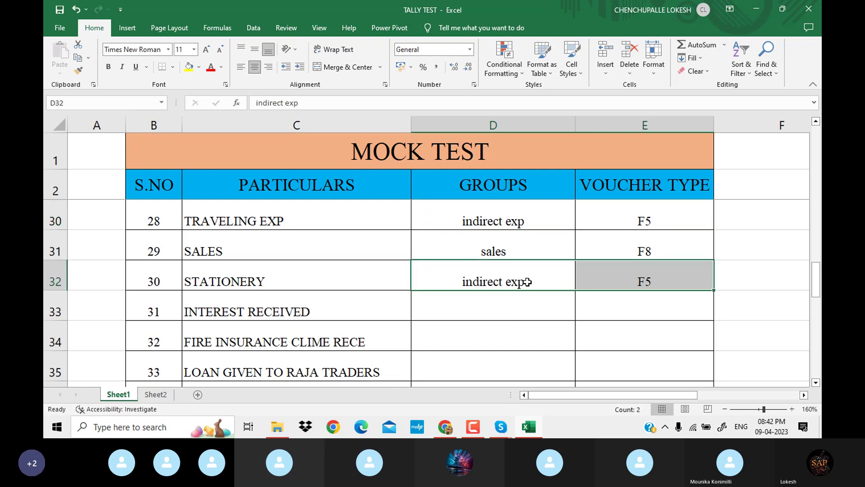
Copy the group "indirect income" and voucher type F6 from the earlier INTEREST RECEIVED row 16 into the INTEREST RECEIVED row 31
click(491, 308)
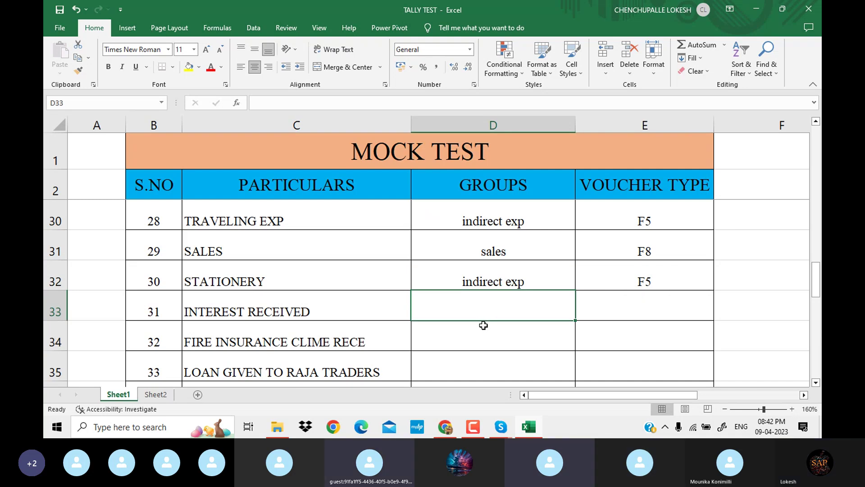
scroll(479, 317, up, 2)
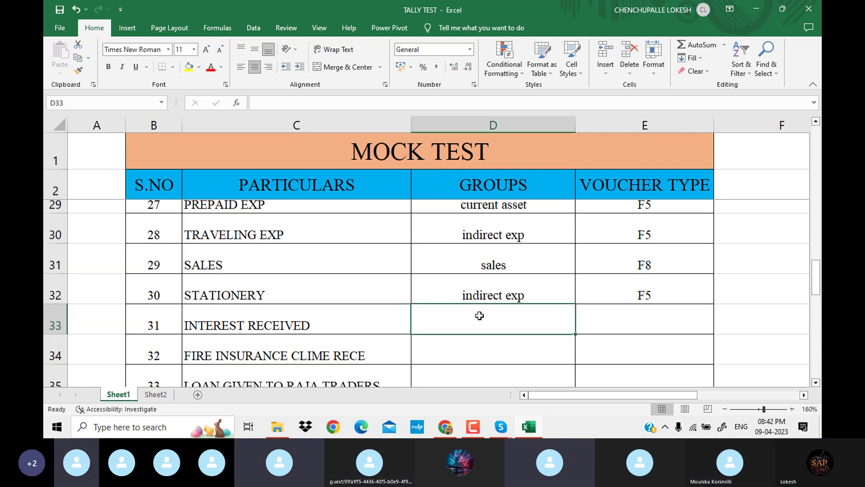
scroll(480, 315, up, 4)
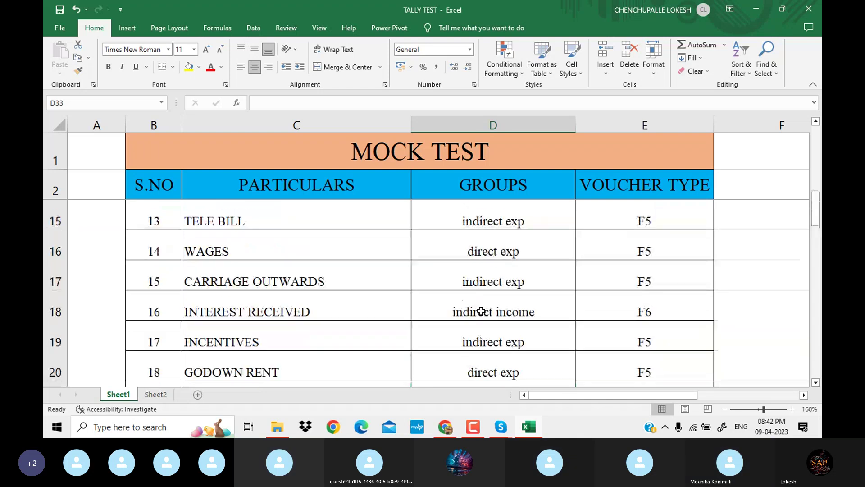
drag(518, 317, 608, 297)
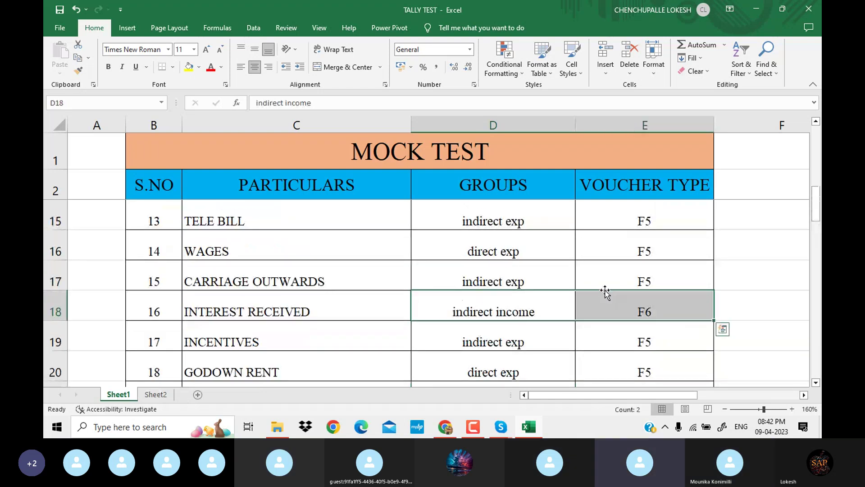
key(ctrl+c)
scroll(554, 307, down, 6)
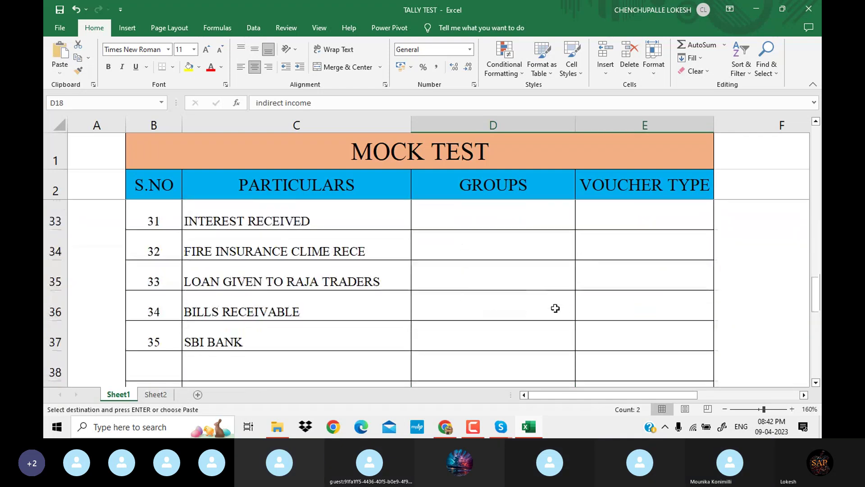
scroll(512, 293, up, 1)
click(510, 297)
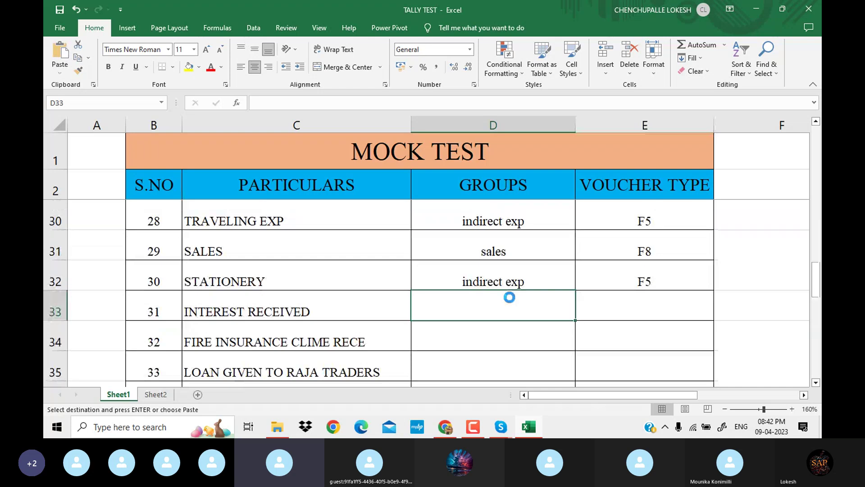
key(ctrl+v)
Fill in the FIRE INSURANCE CLIME RECE row with the group "direct income" and the voucher type F6
click(493, 329)
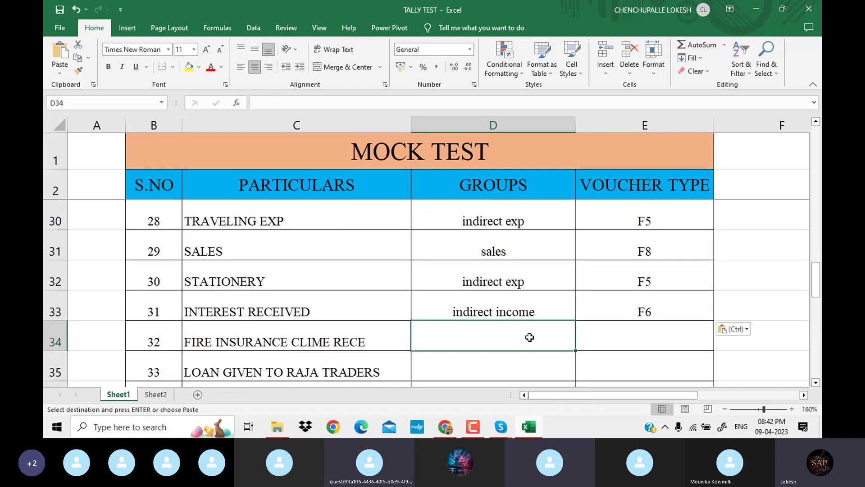
text(D)
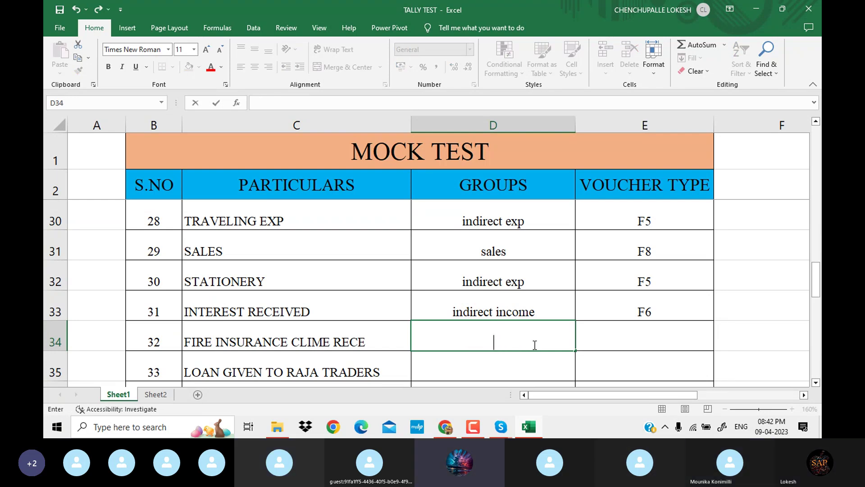
text(direct i)
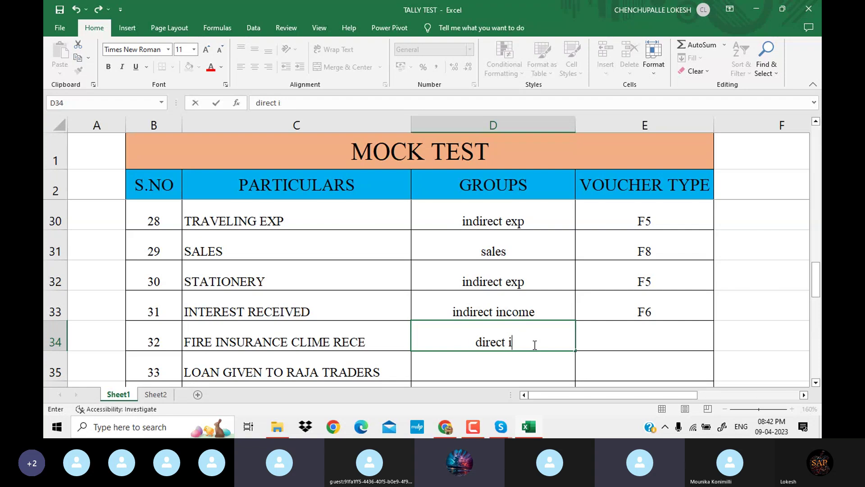
text(ncome)
key(Tab)
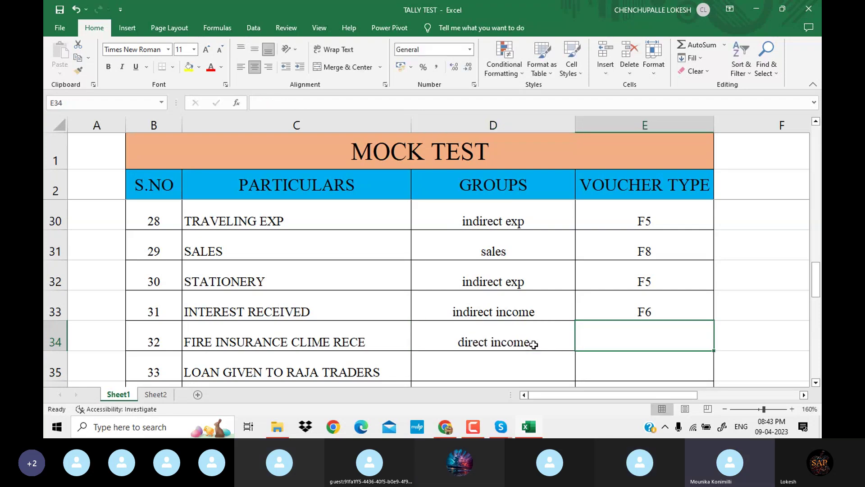
text(F6)
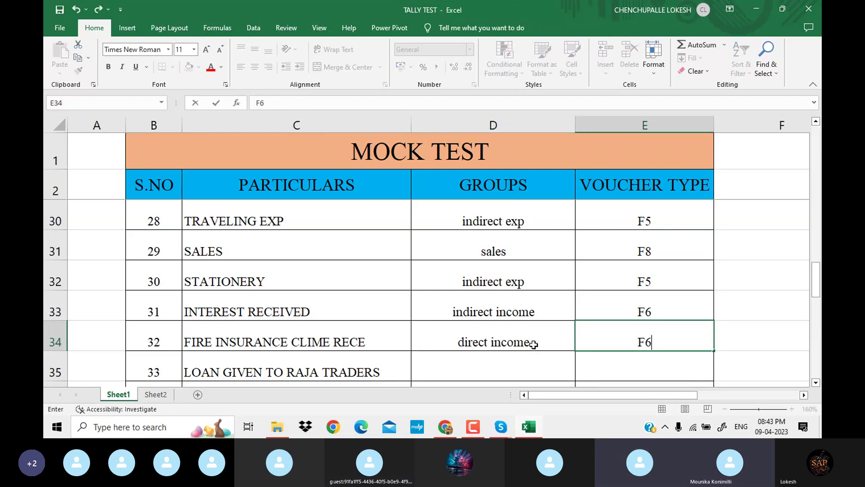
Fill in the LOAN GIVEN TO RAJA TRADERS row with the group "loans & Advances" and the voucher type F5
scroll(498, 276, down, 1)
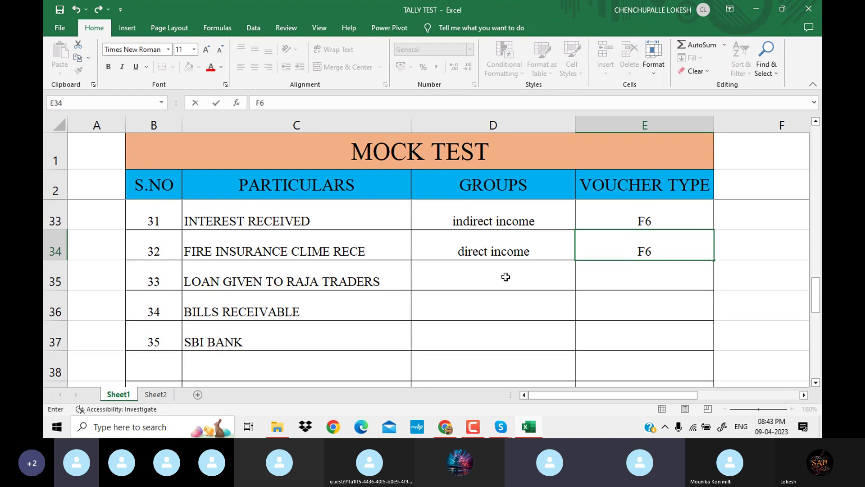
click(510, 281)
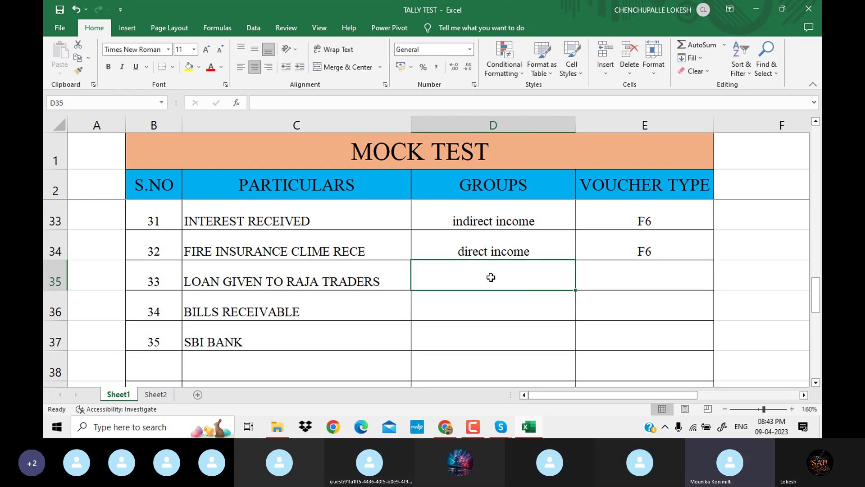
text(LOA)
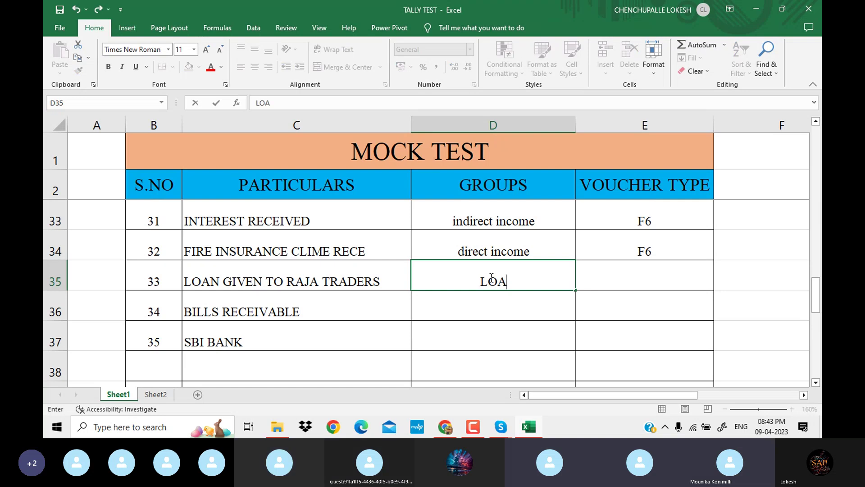
key(BackSpace)
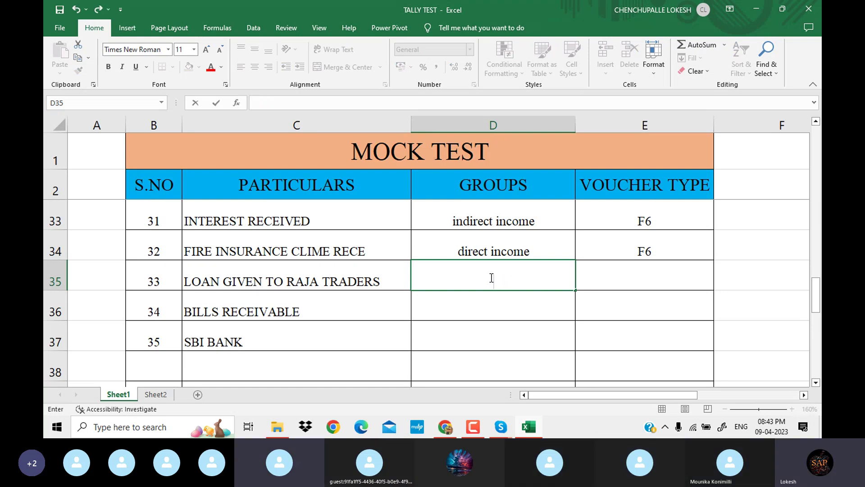
text(loans )
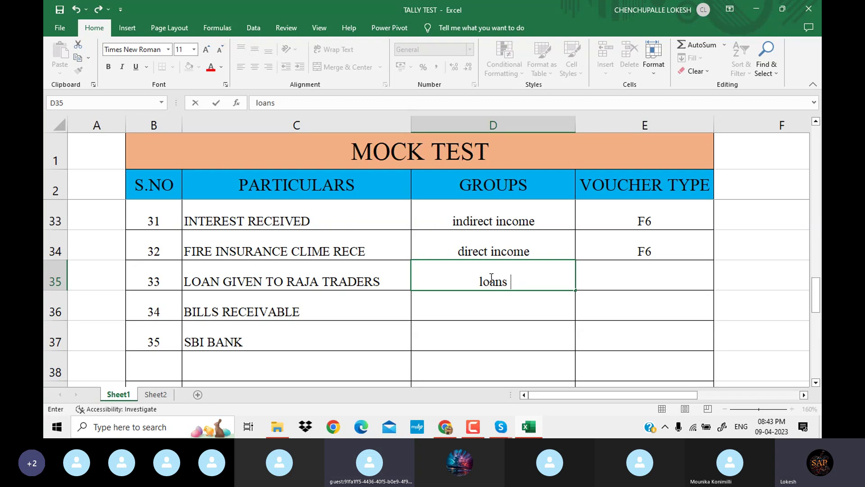
text(&ad)
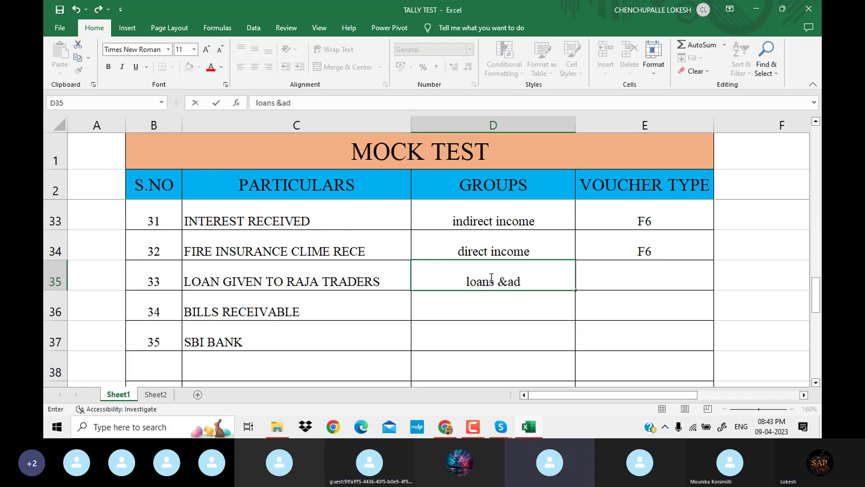
key(BackSpace)
key(BackSpace)
text( Adv)
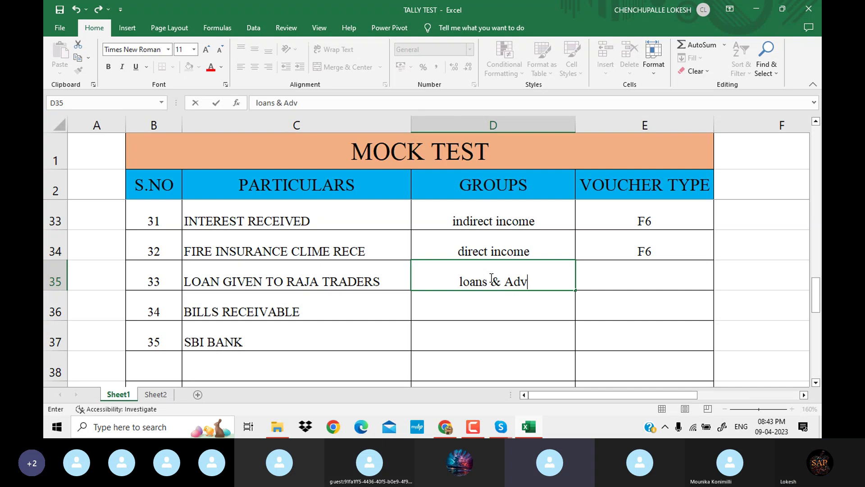
text(ances)
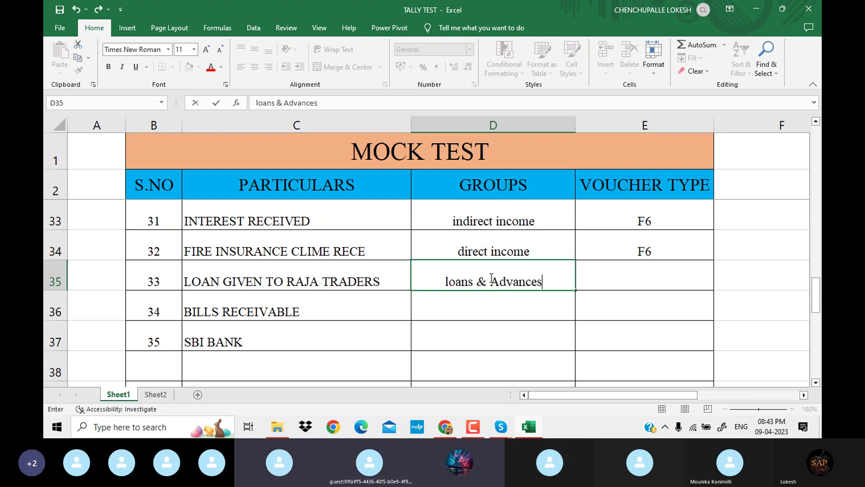
key(Tab)
text(F)
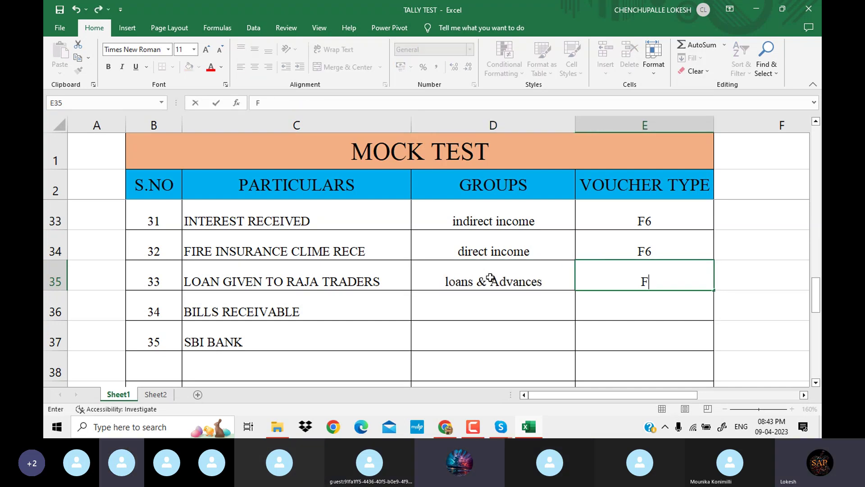
text(5)
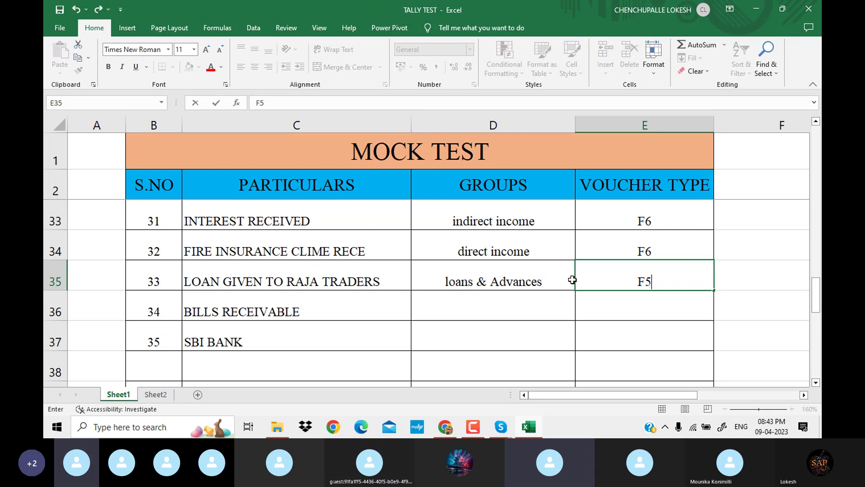
Copy the group "current asset" from the PREPAID EXP row into the BILLS RECEIVABLE row and enter voucher type F7 there
click(495, 307)
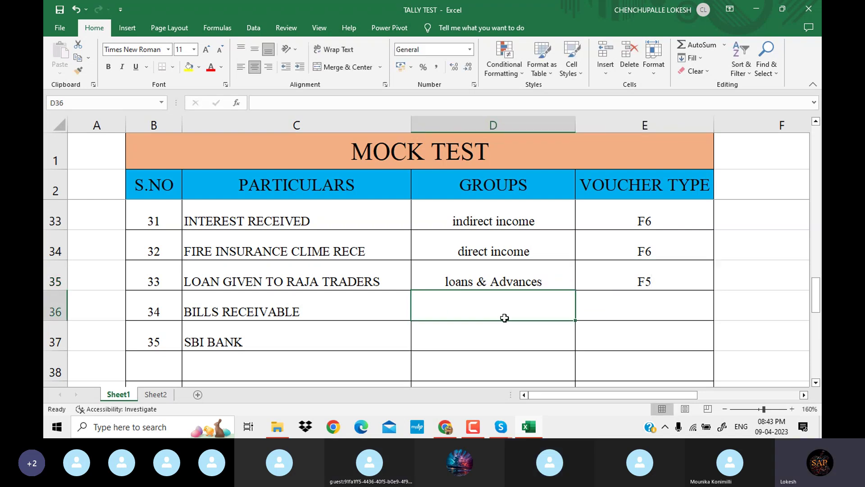
scroll(501, 318, up, 2)
click(526, 279)
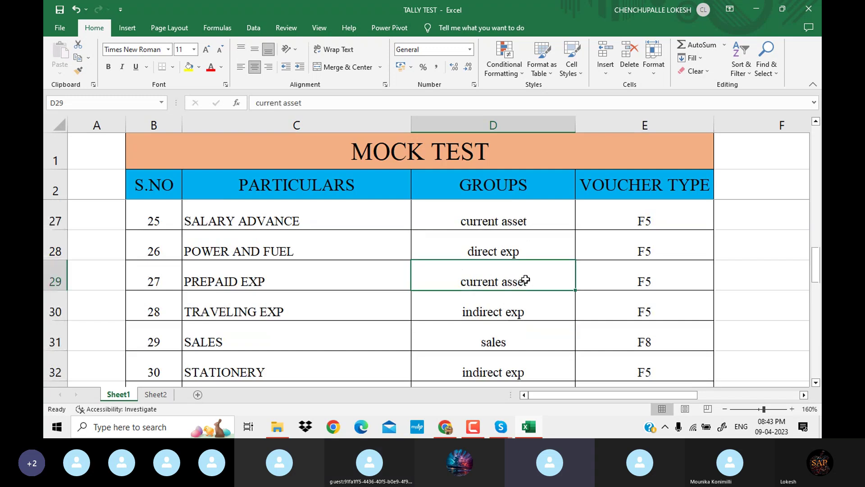
key(ctrl+c)
scroll(522, 307, down, 2)
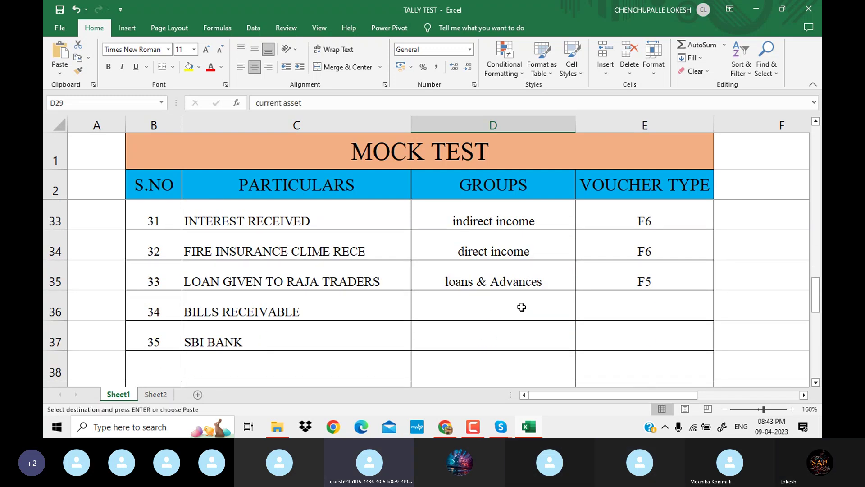
click(521, 307)
key(ctrl+v)
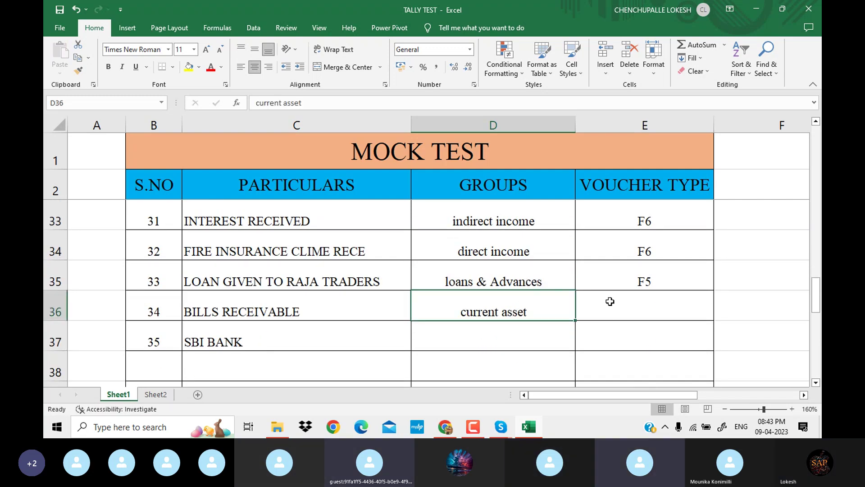
click(609, 301)
text(F)
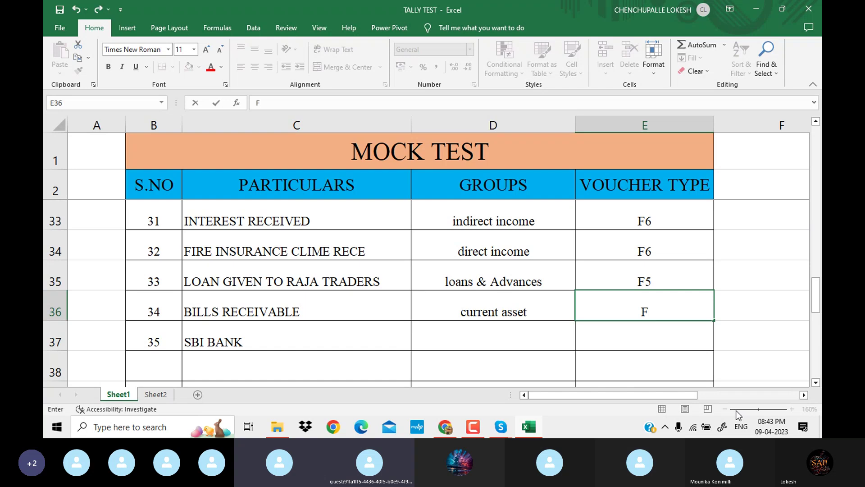
text(7)
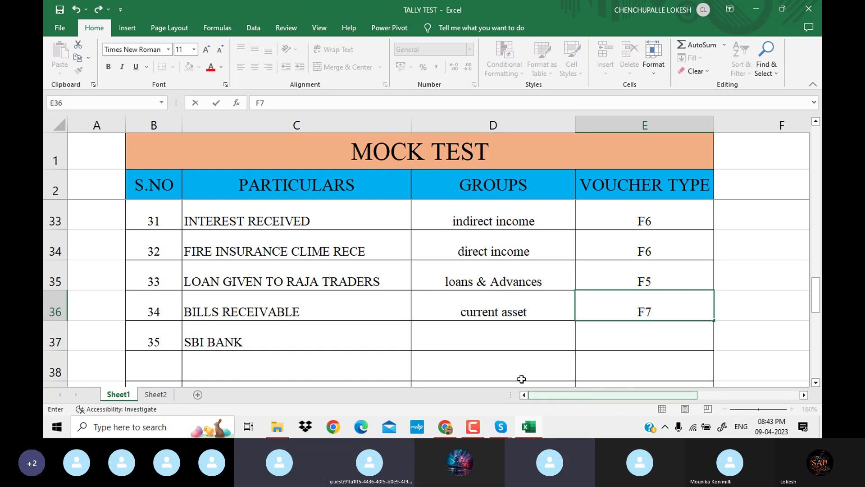
Fill in the SBI BANK row with the group "Bank" and the voucher type F4
click(499, 334)
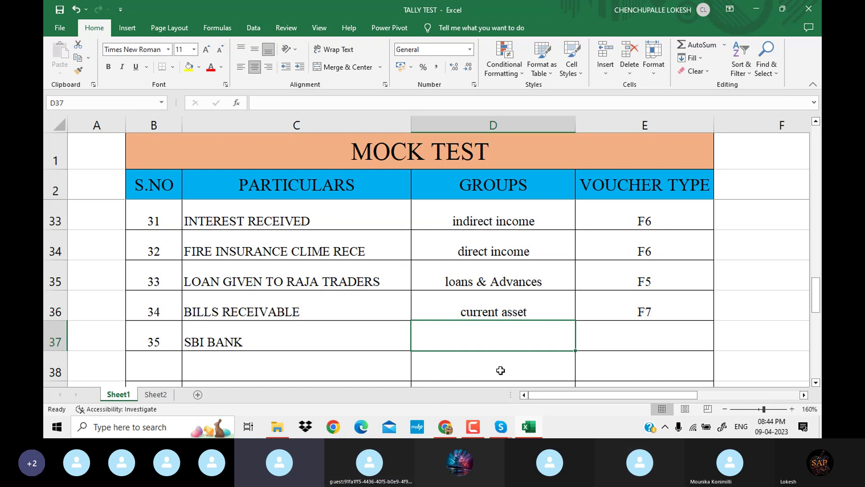
text(BNA)
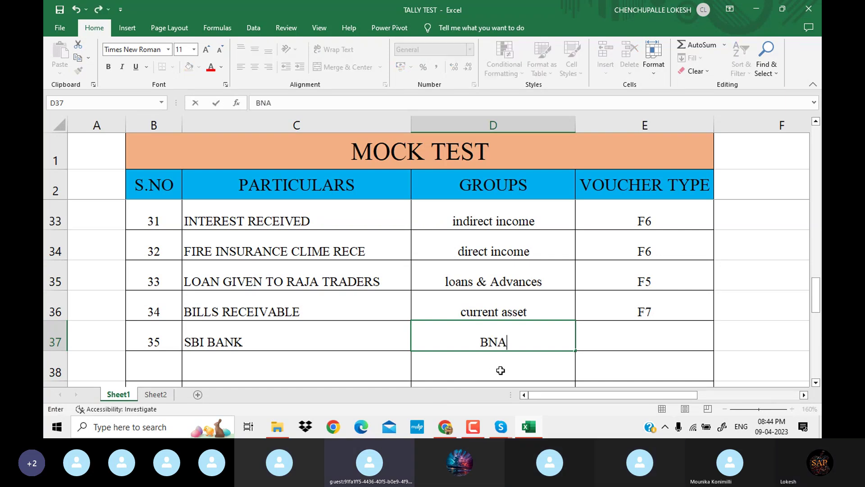
key(BackSpace)
text(an)
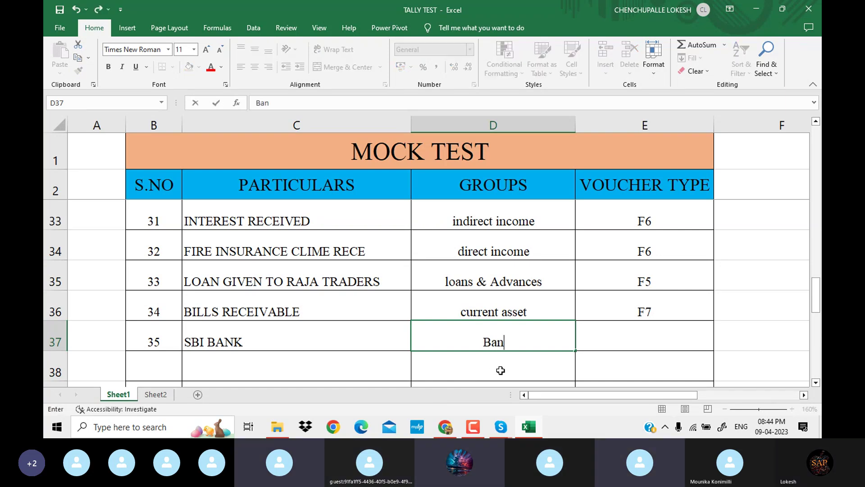
text(k)
key(Tab)
text(F)
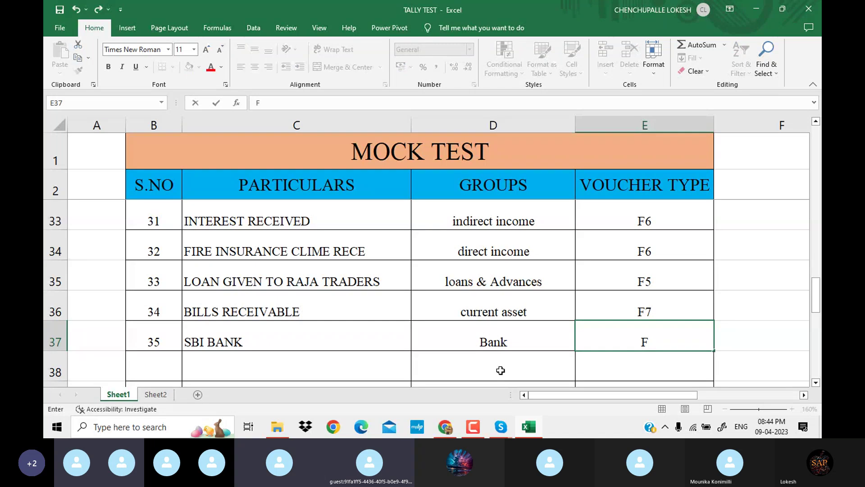
text(4)
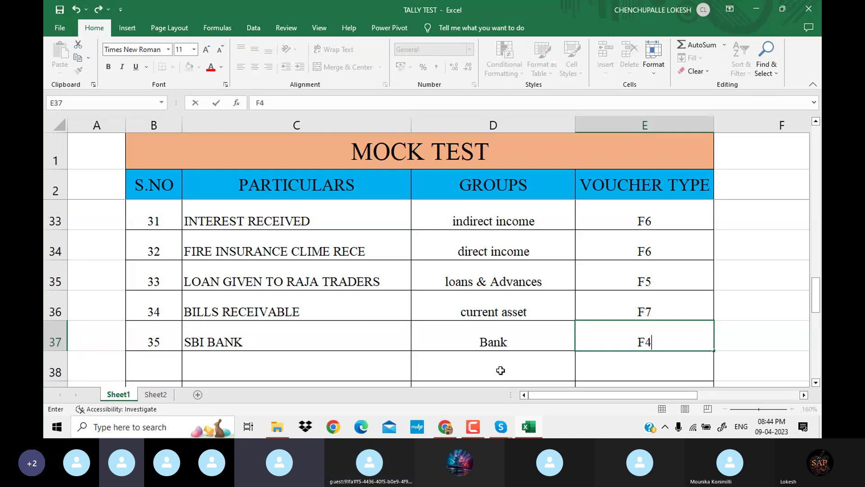
click(428, 342)
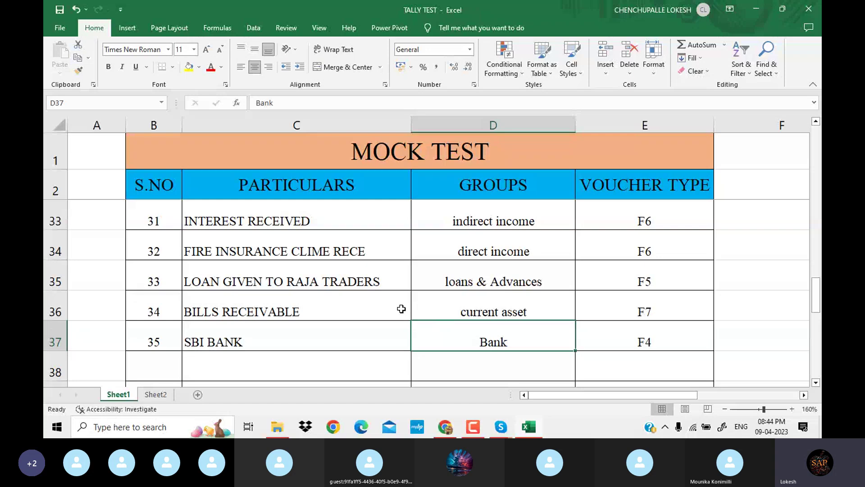
Review the particulars, groups and voucher types in the opening rows of the mock test table
scroll(401, 309, up, 2)
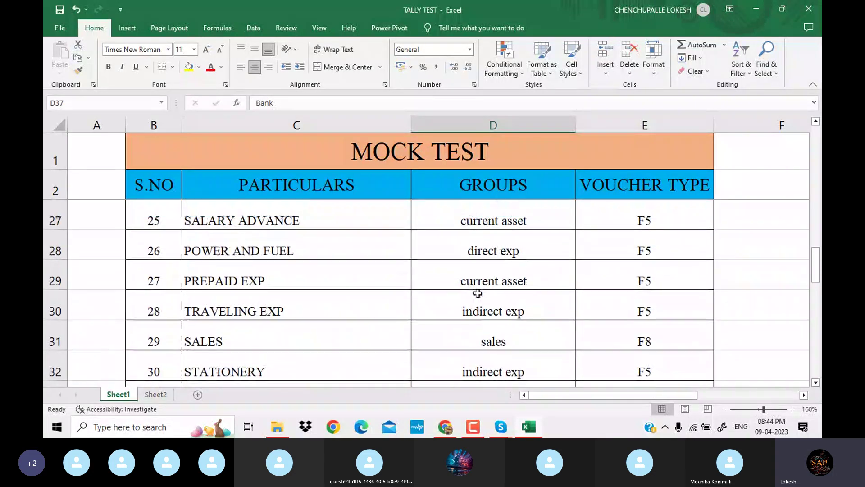
scroll(478, 293, up, 8)
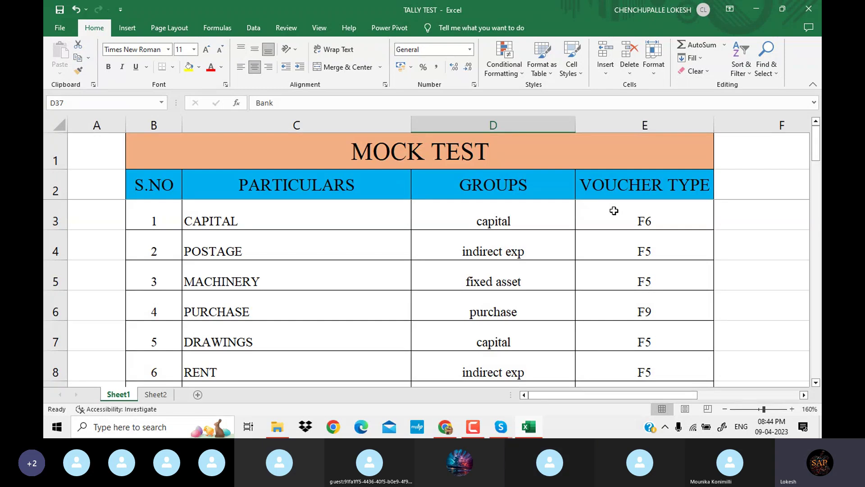
drag(256, 220, 272, 313)
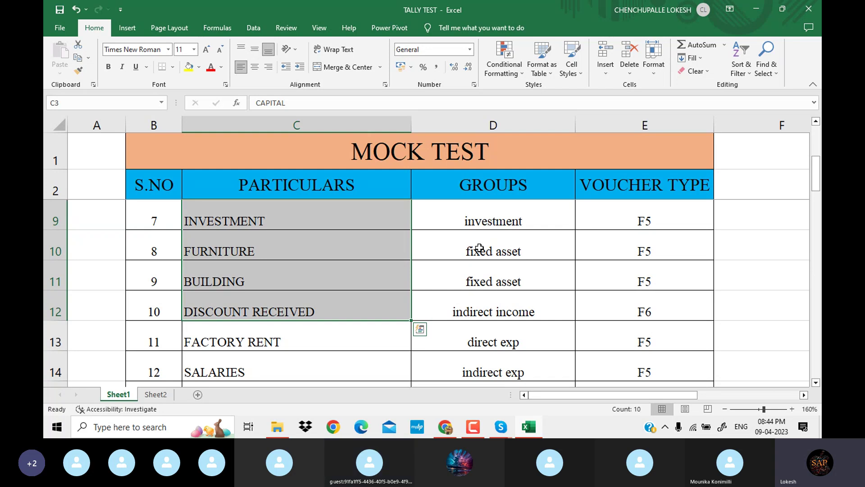
scroll(527, 234, up, 2)
click(518, 241)
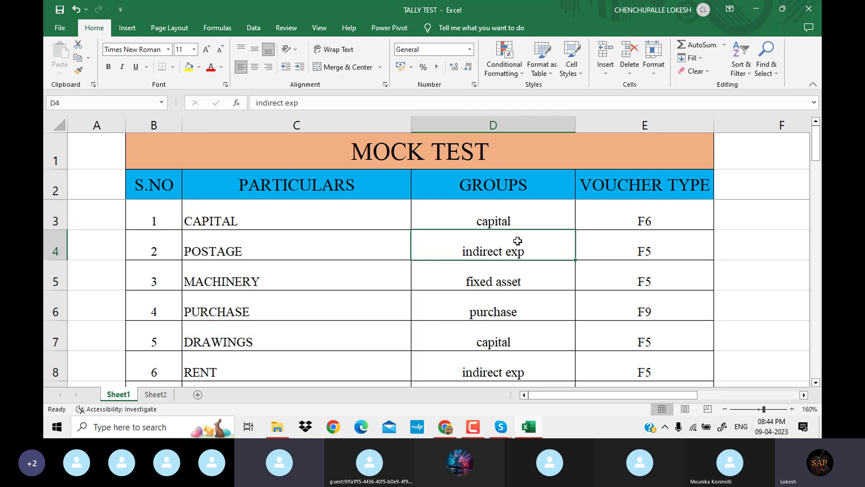